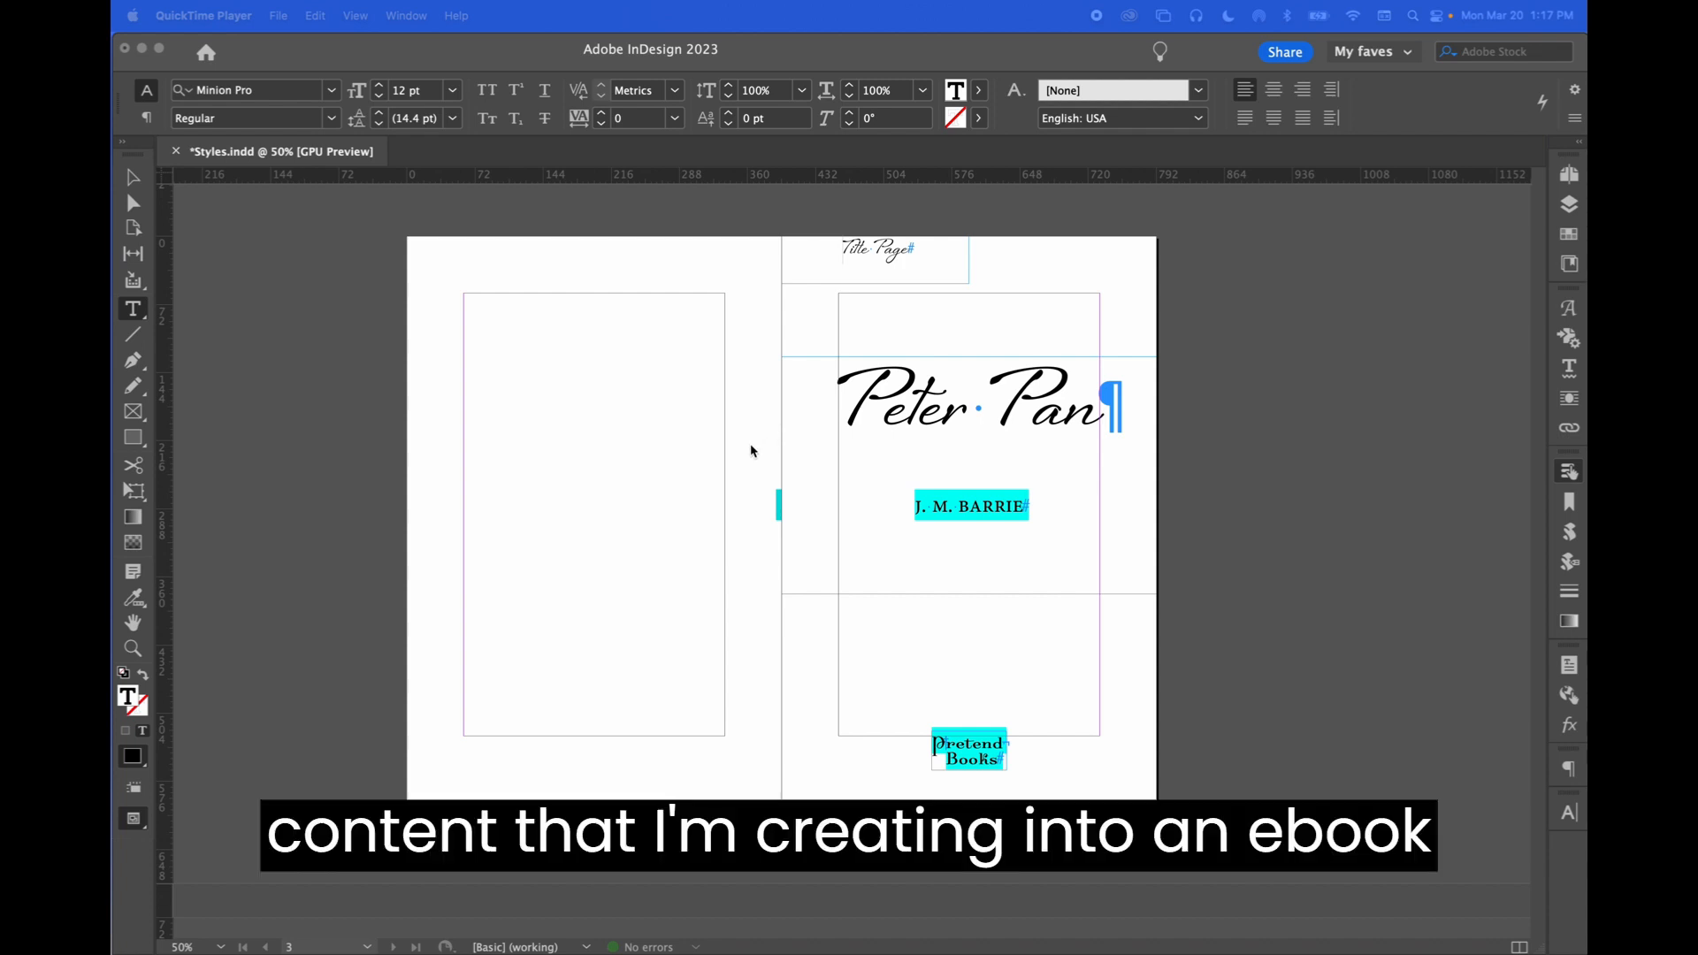
# - Group the Peter Pan title-and-author text frame with the Pretend Books publisher frame on the title page
pyautogui.click(876, 465)
pyautogui.click(873, 460)
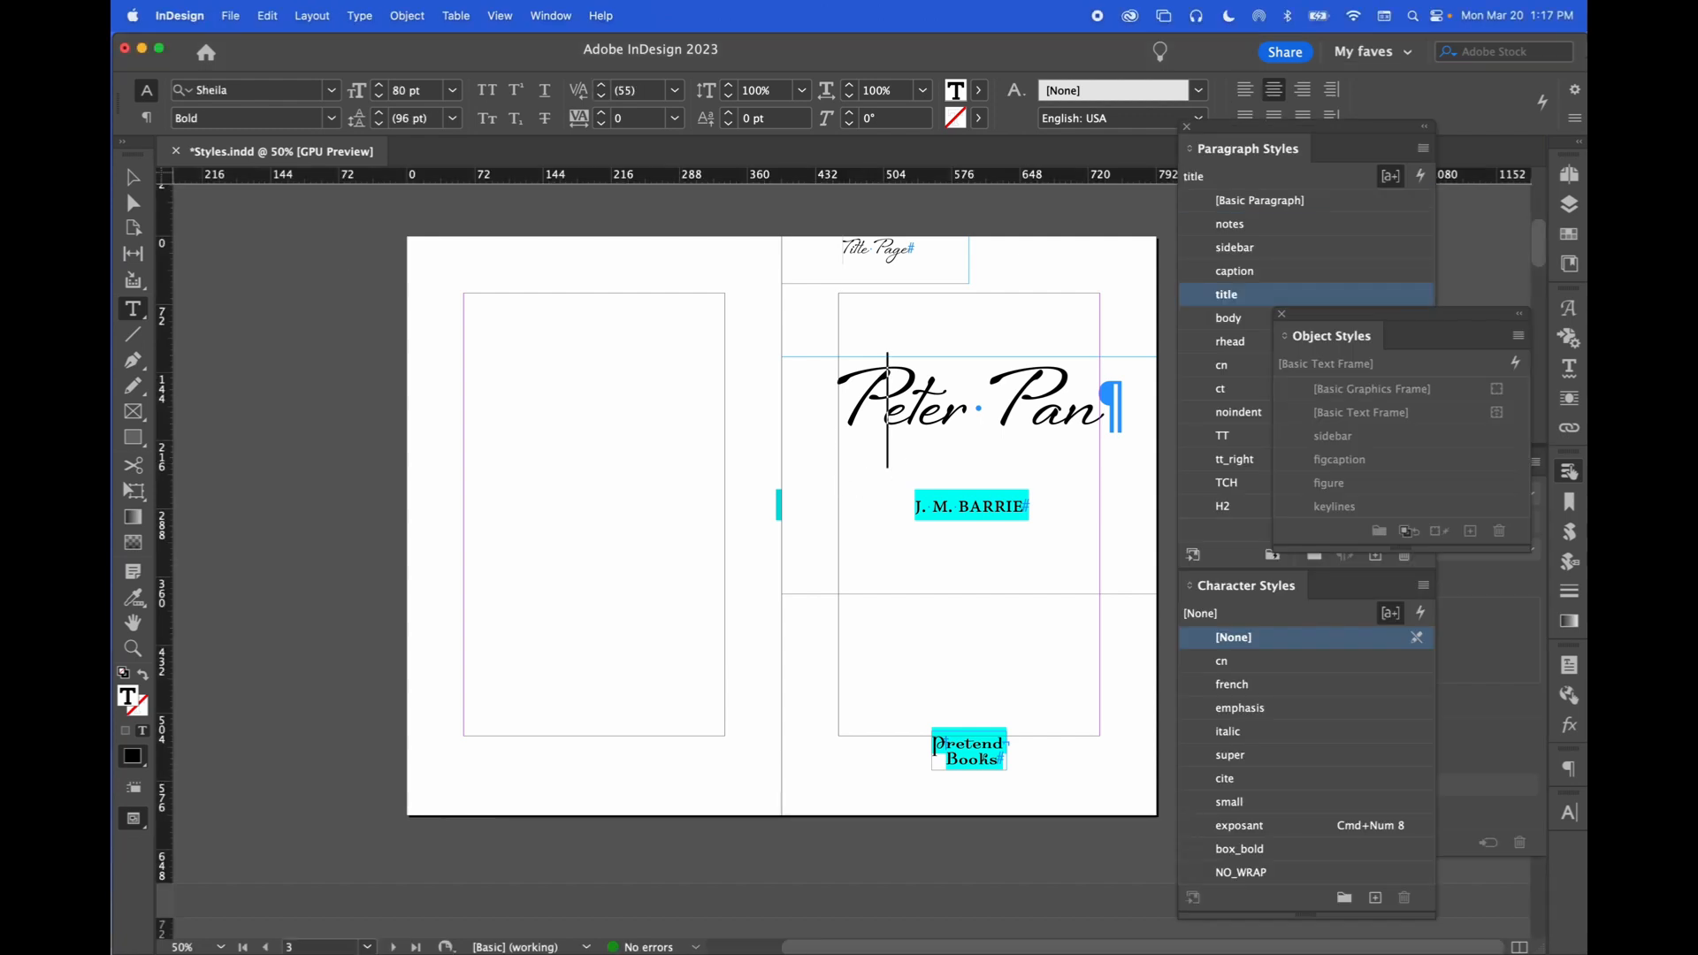
pyautogui.press('Escape')
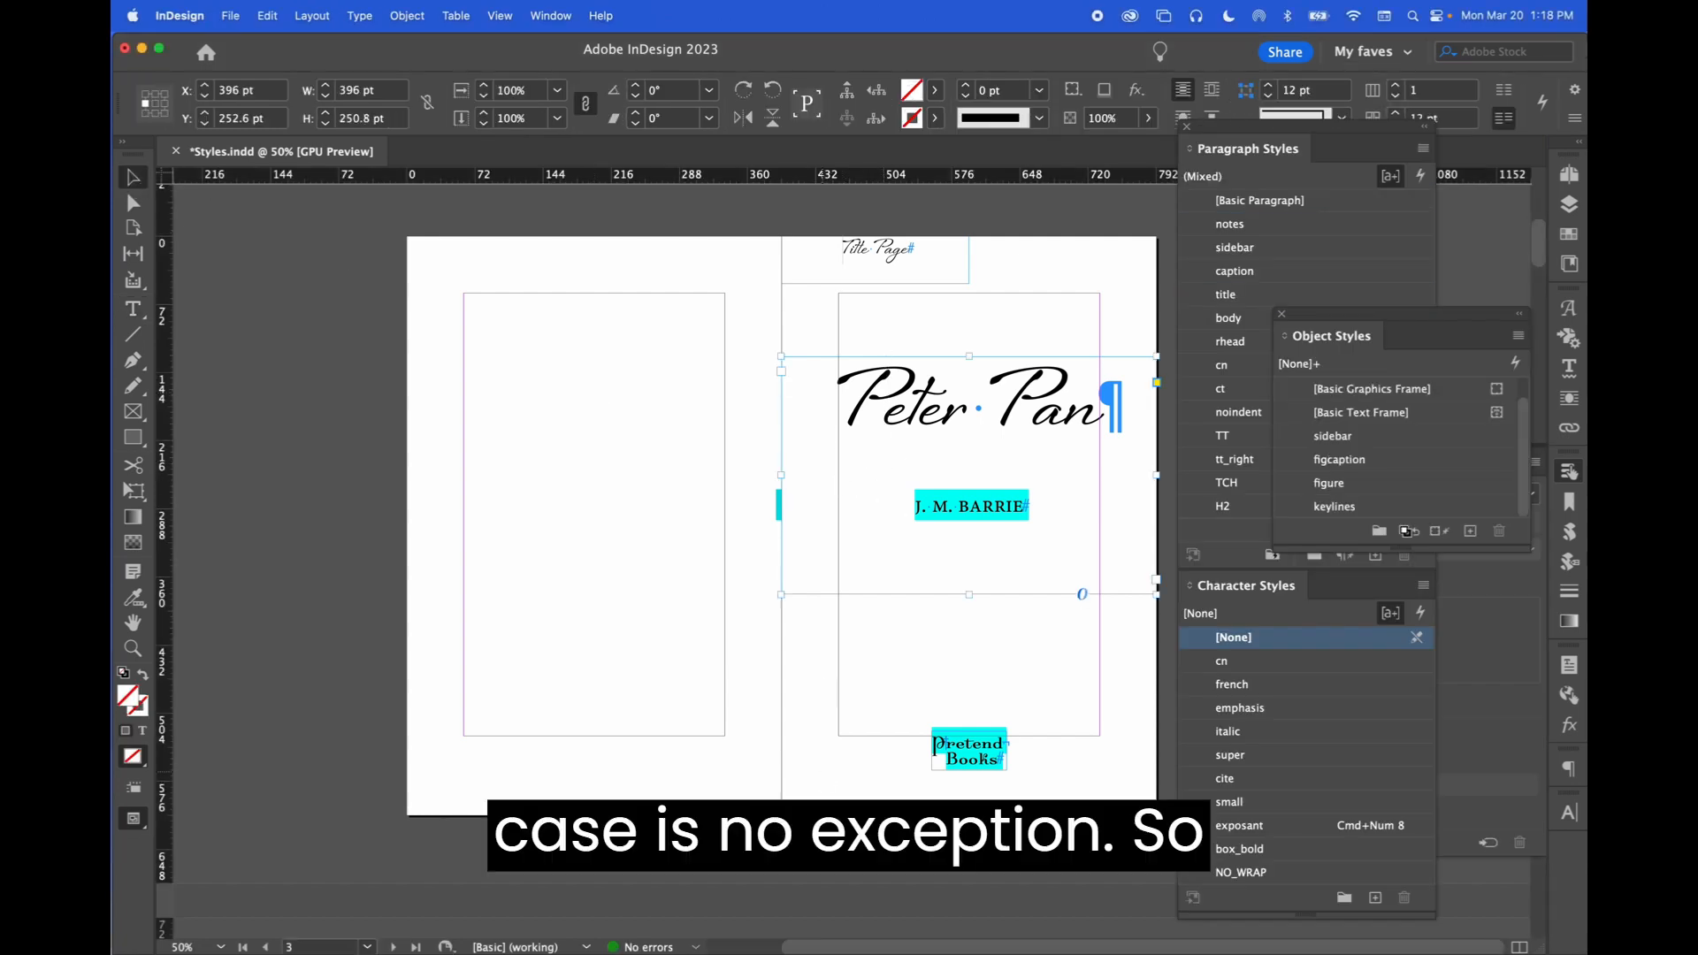
pyautogui.click(985, 756)
pyautogui.click(948, 549)
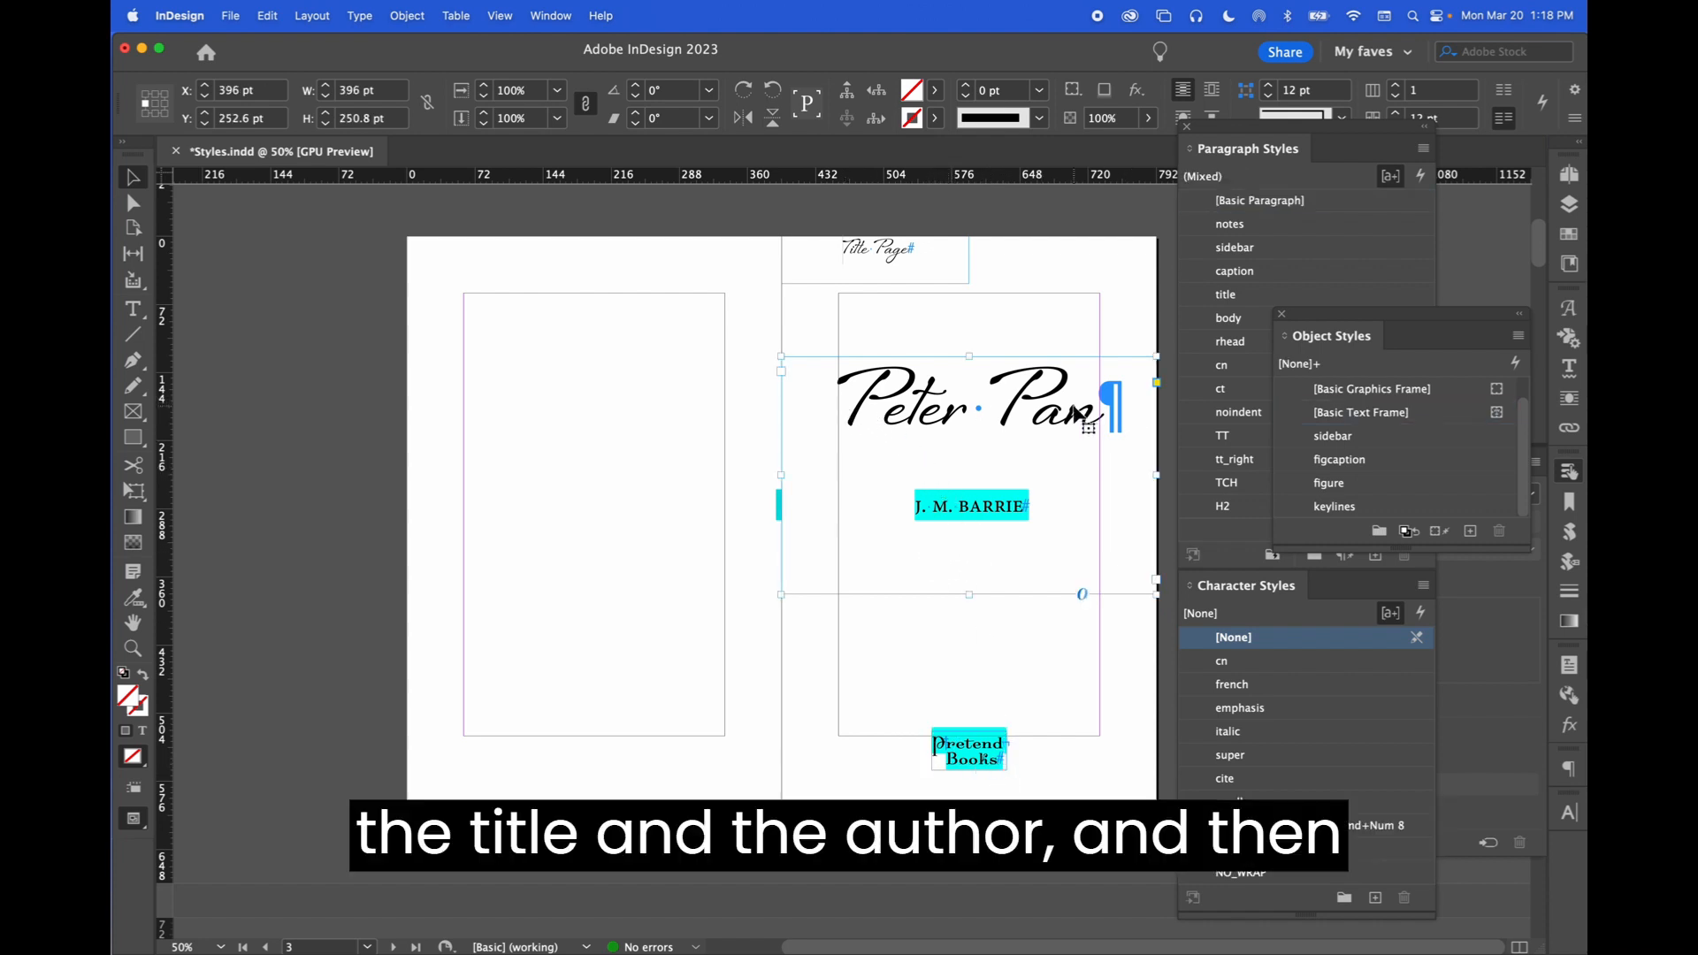
pyautogui.click(977, 754)
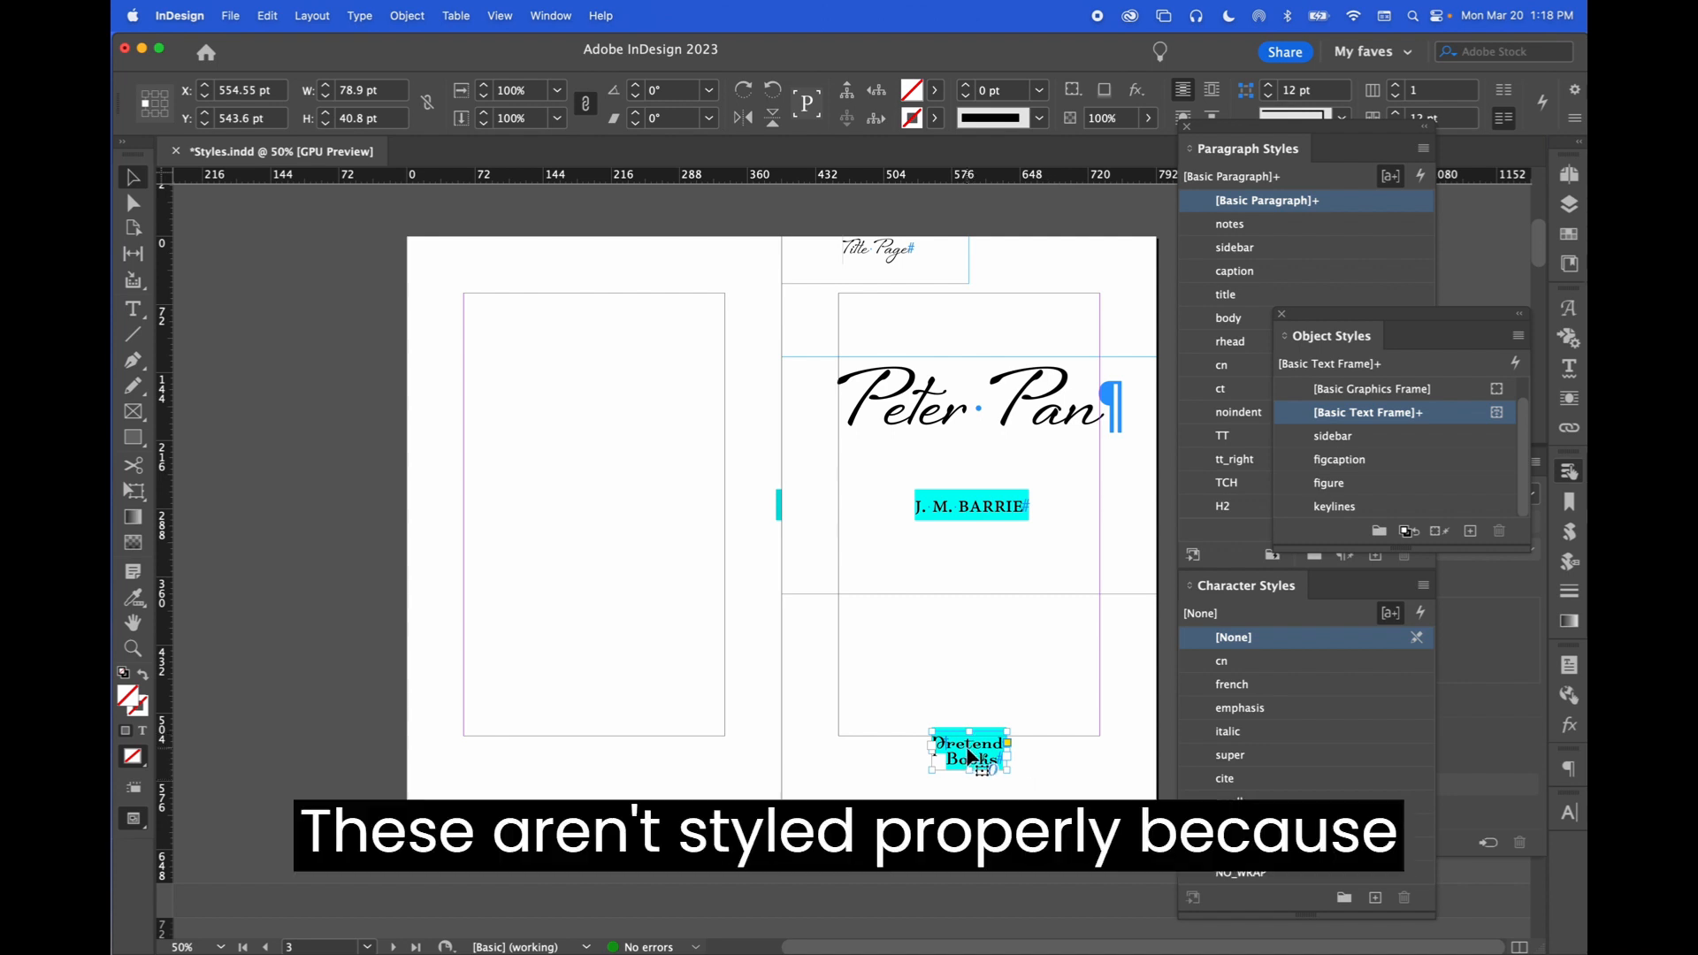
pyautogui.click(1042, 772)
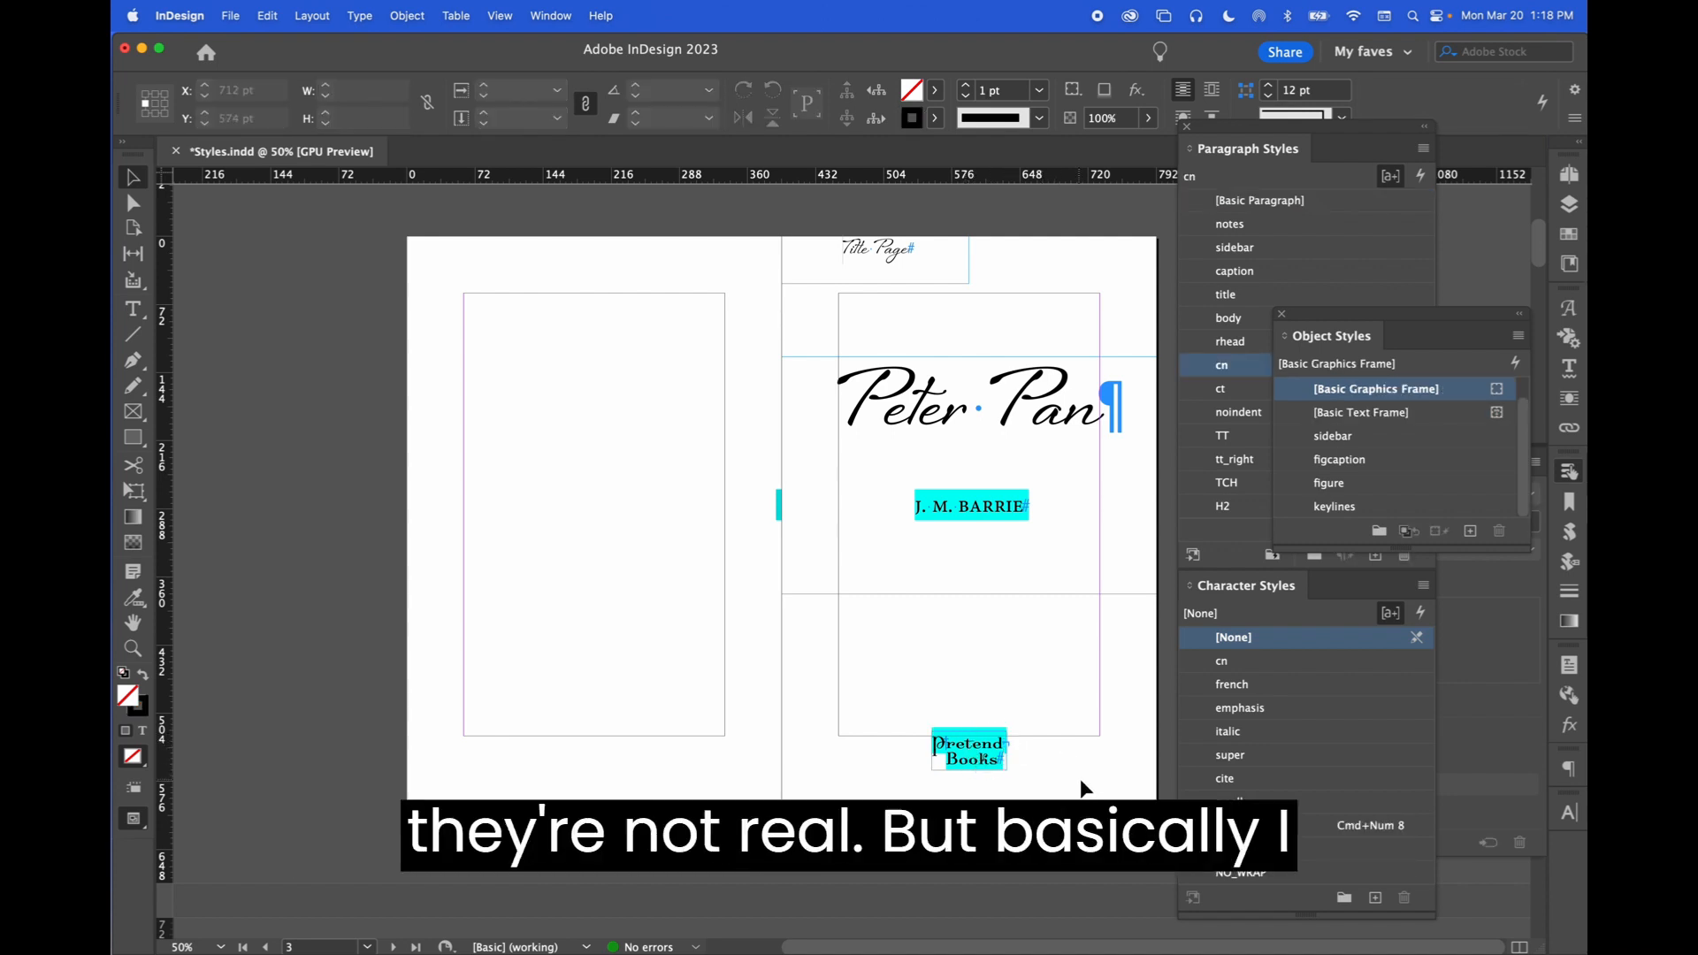
pyautogui.moveTo(1081, 787); pyautogui.dragTo(874, 485)
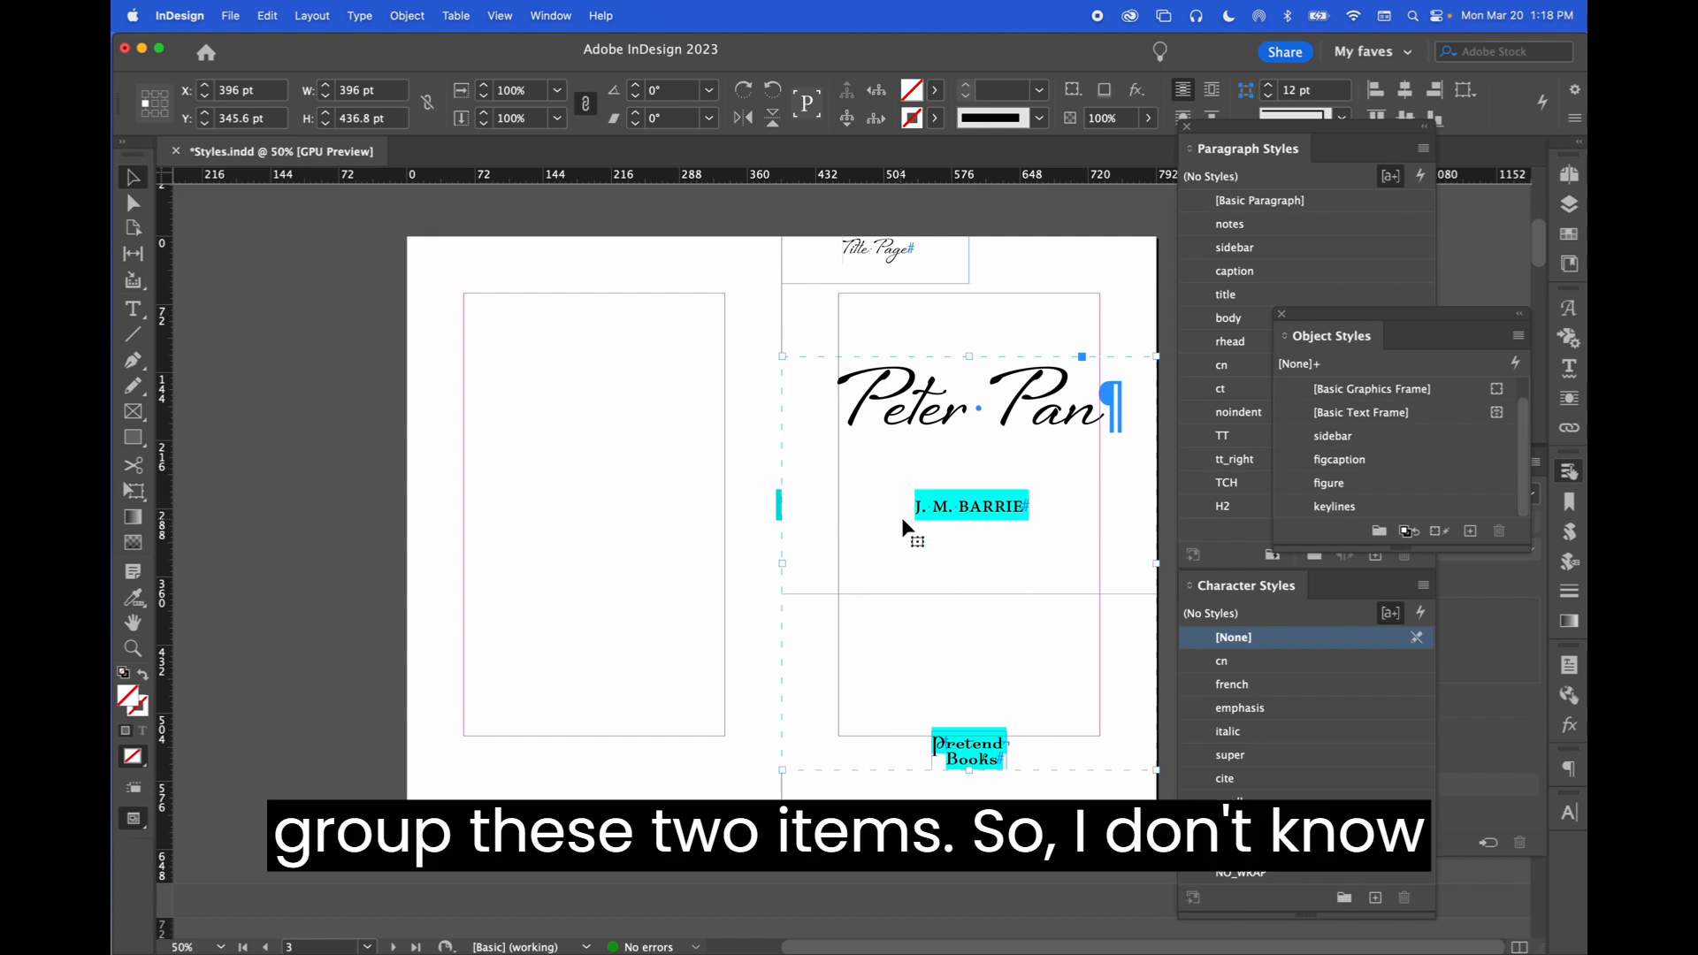
pyautogui.press('super+equal')
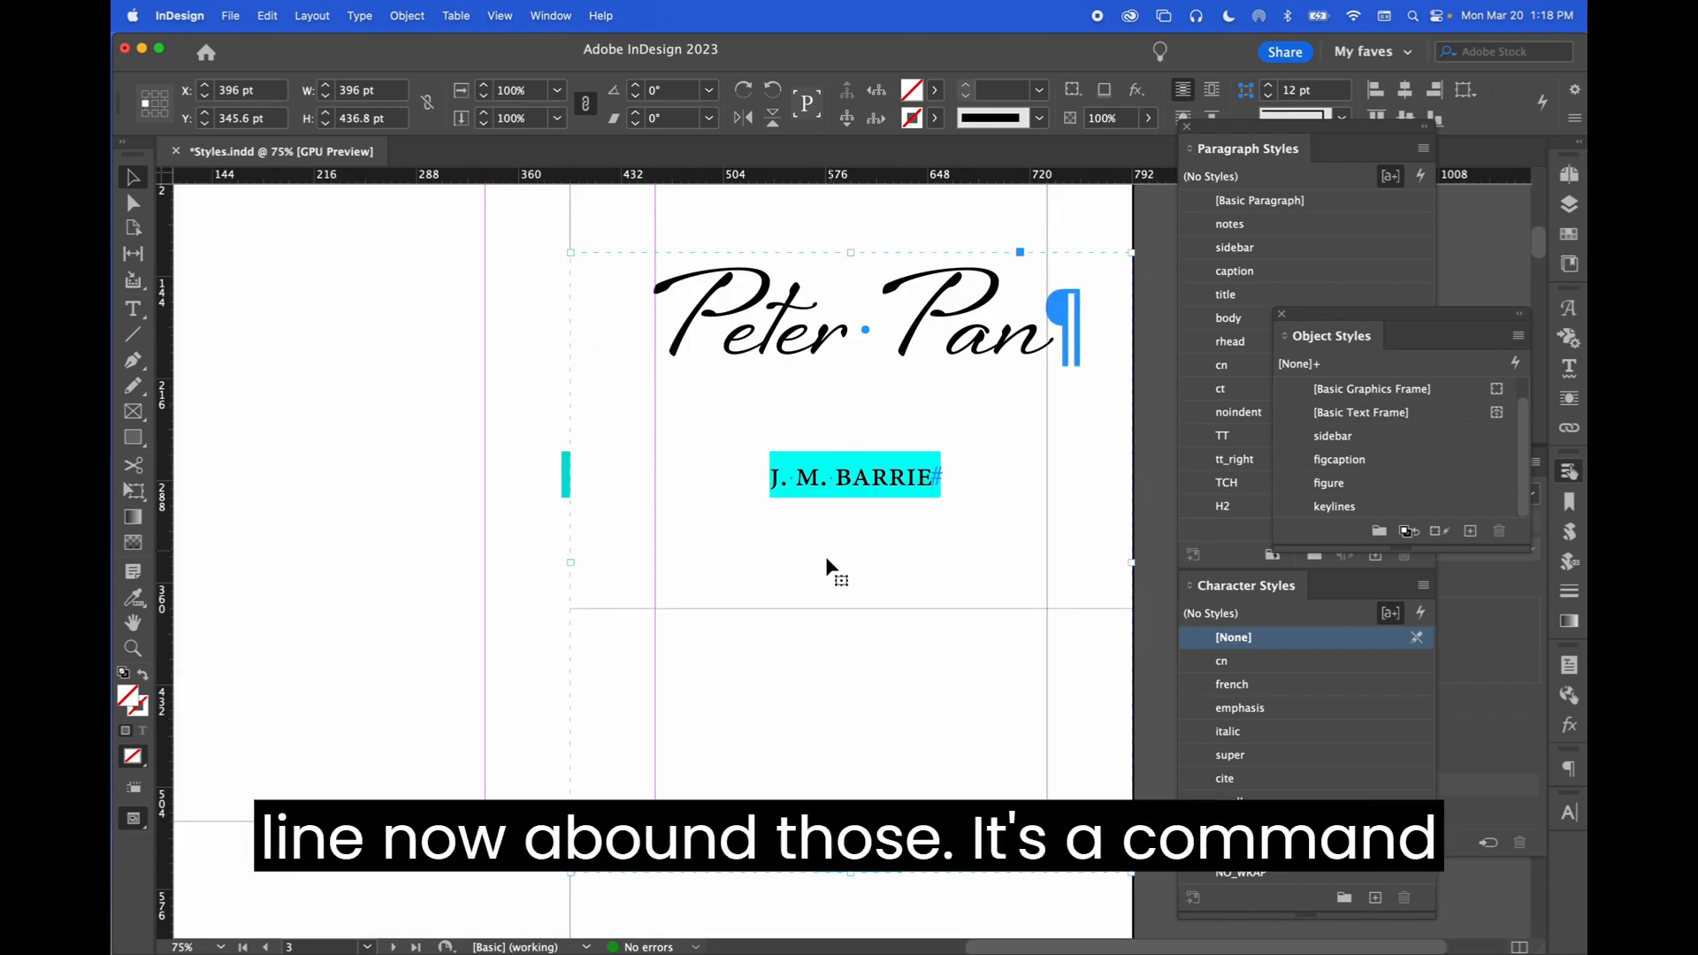
# - Ungroup the title and publisher frames, reselect both, and group them again
pyautogui.click(408, 14)
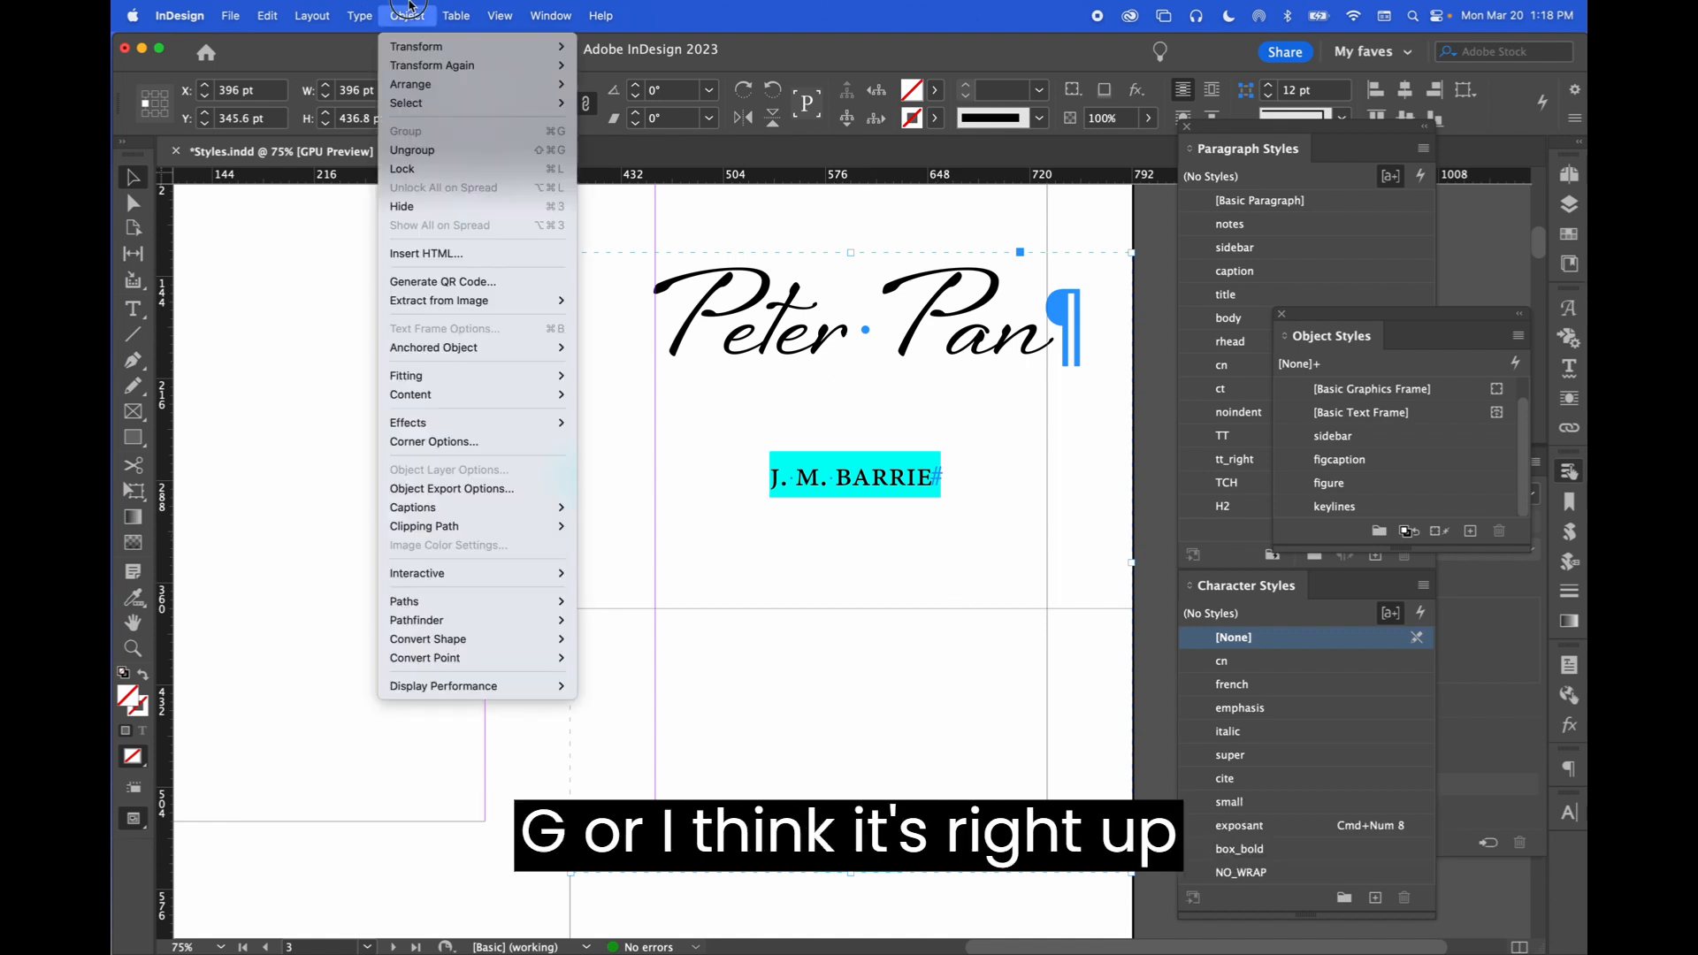
pyautogui.click(426, 152)
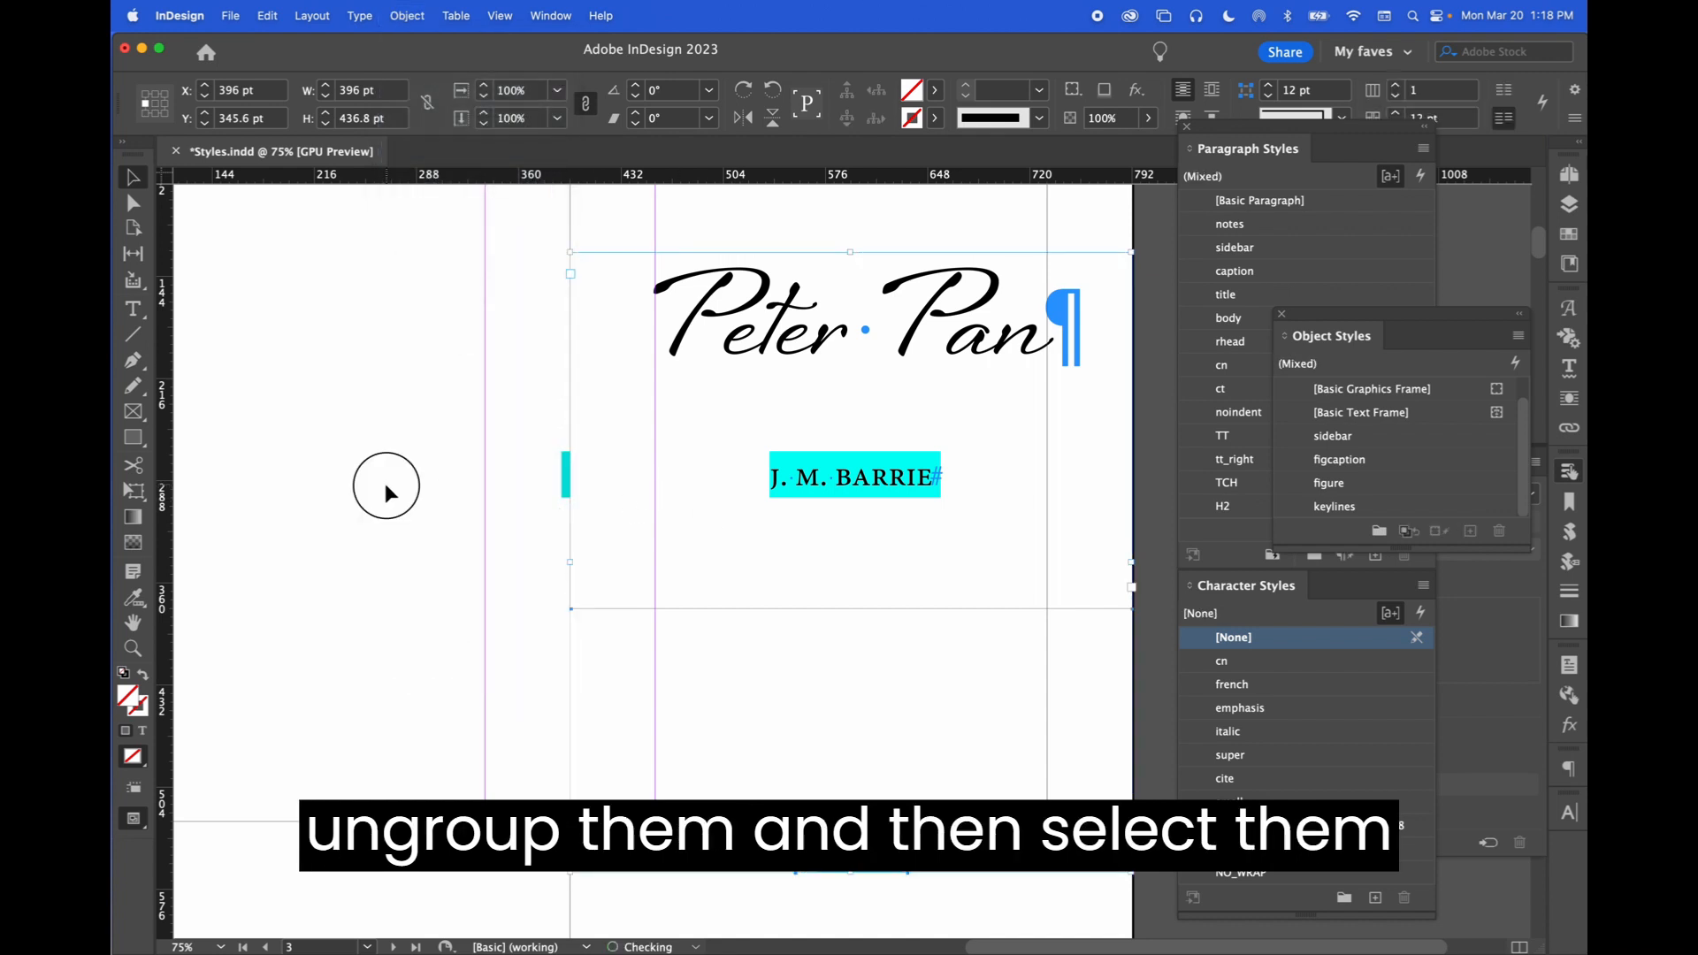
pyautogui.click(623, 406)
pyautogui.click(561, 462)
pyautogui.keyDown('shift'); pyautogui.click(921, 834); pyautogui.keyUp('shift')
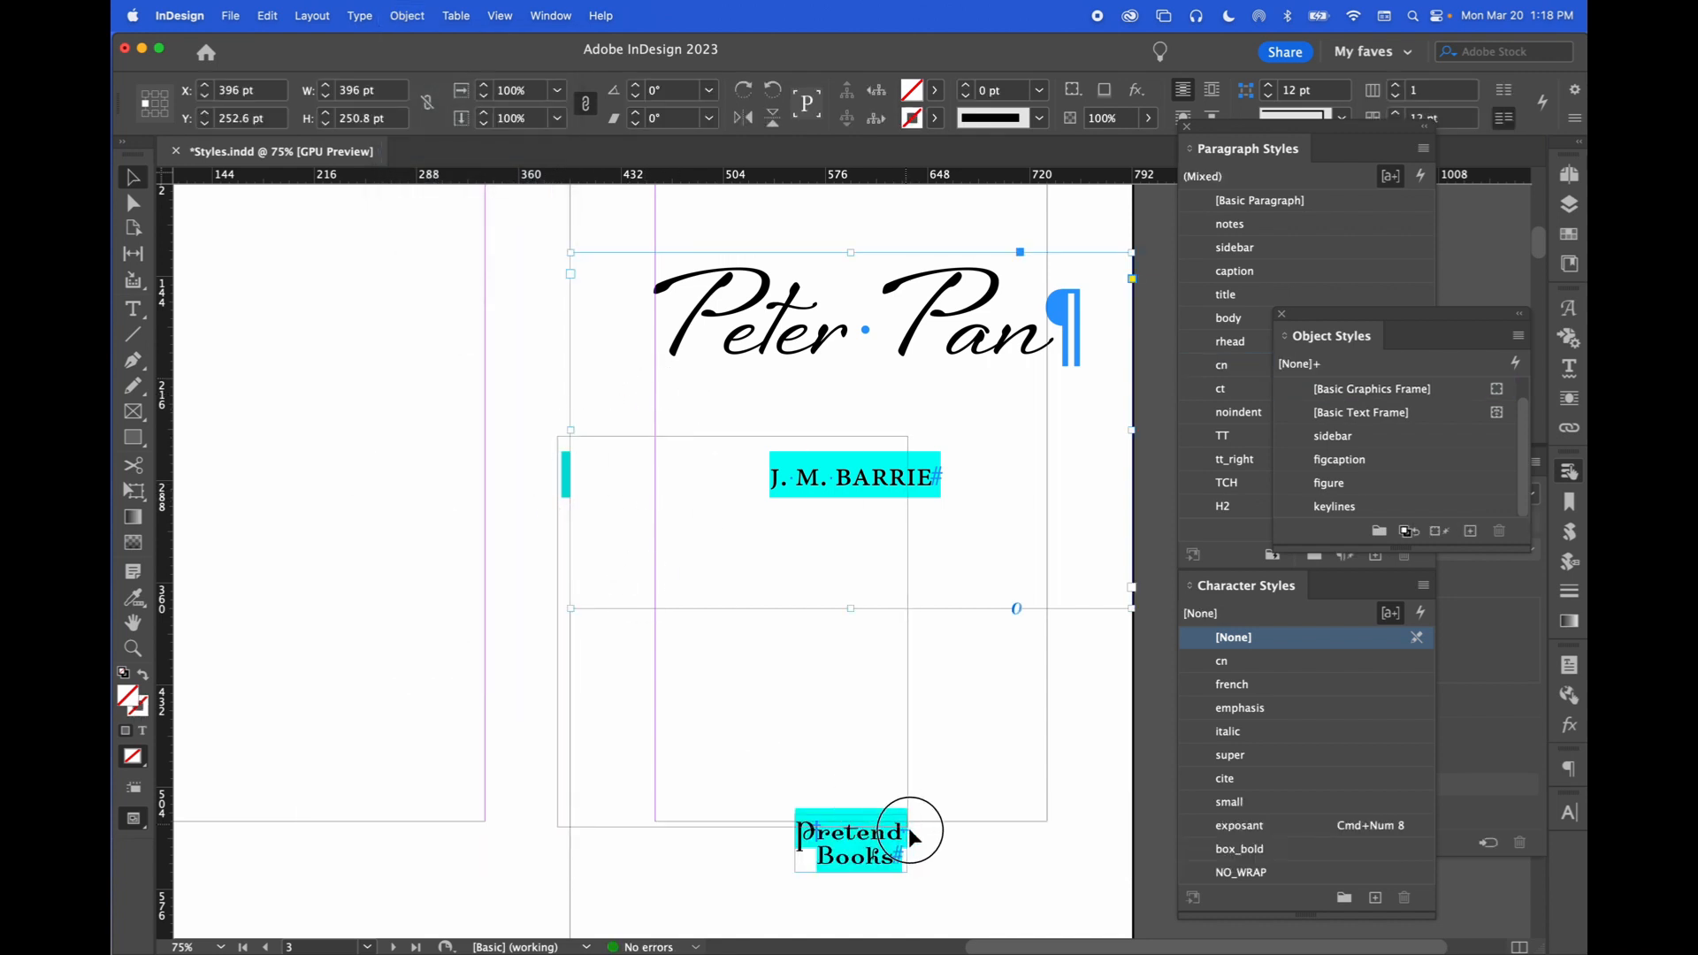
pyautogui.press('super+g')
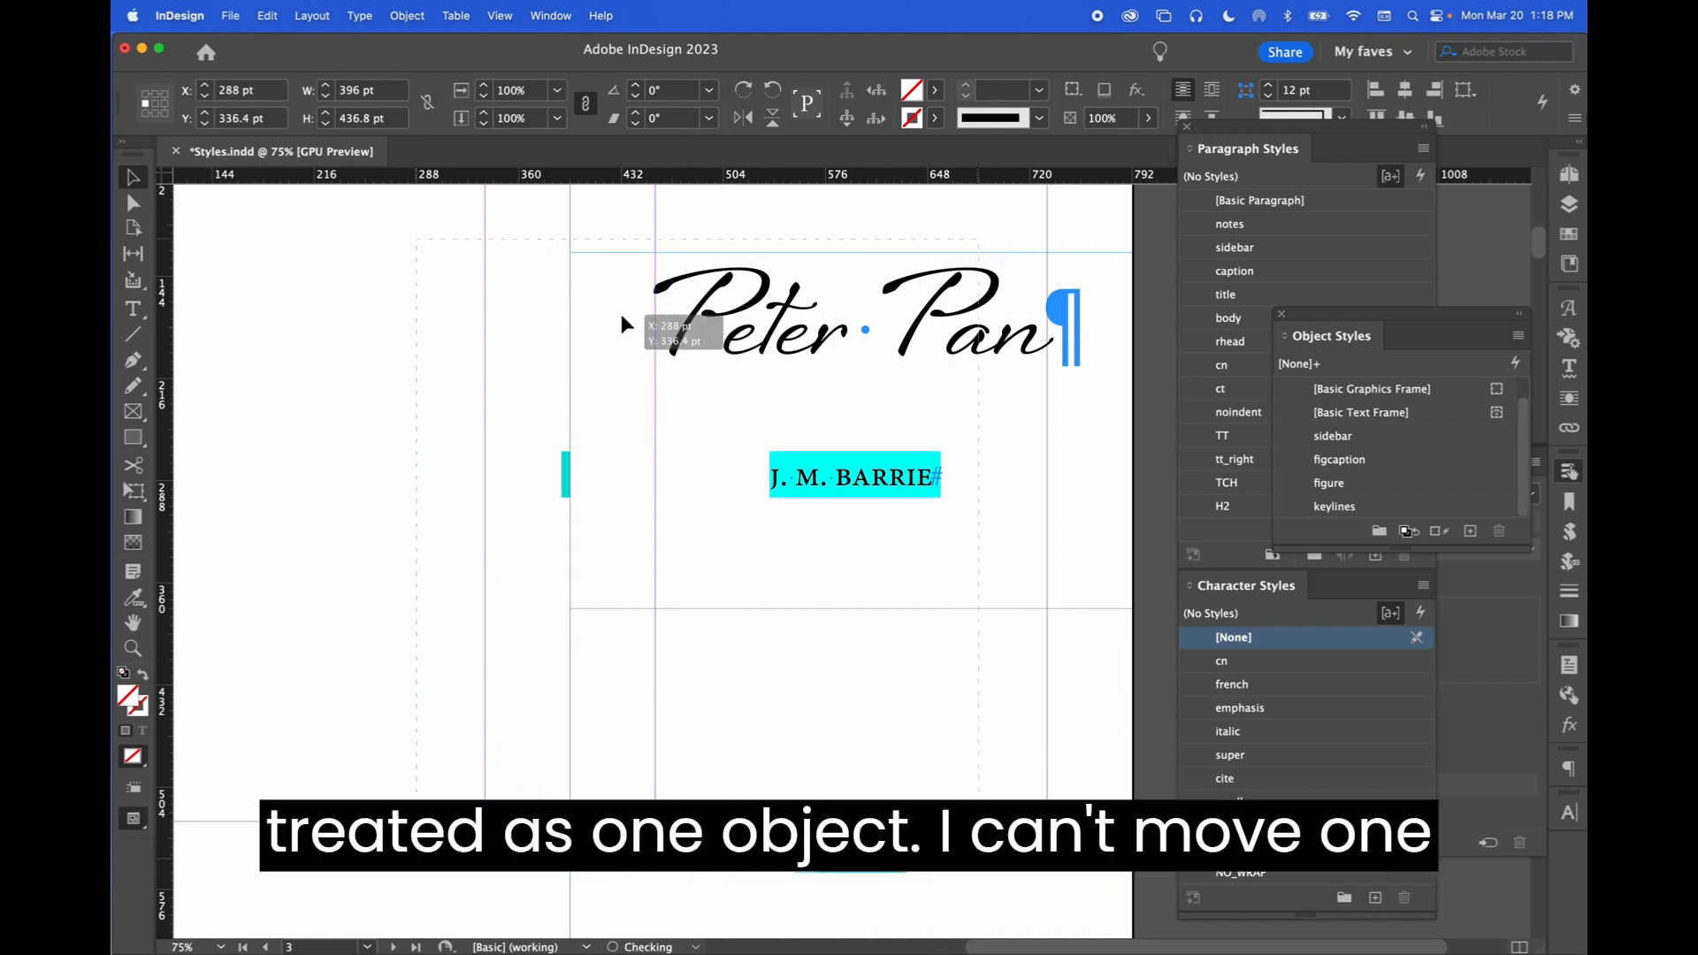
# - Try moving the grouped title page frames around the spread, and undo both moves
pyautogui.moveTo(623, 318); pyautogui.dragTo(469, 306)
pyautogui.moveTo(643, 403); pyautogui.dragTo(761, 422)
pyautogui.press('super+z')
pyautogui.press('super+z')
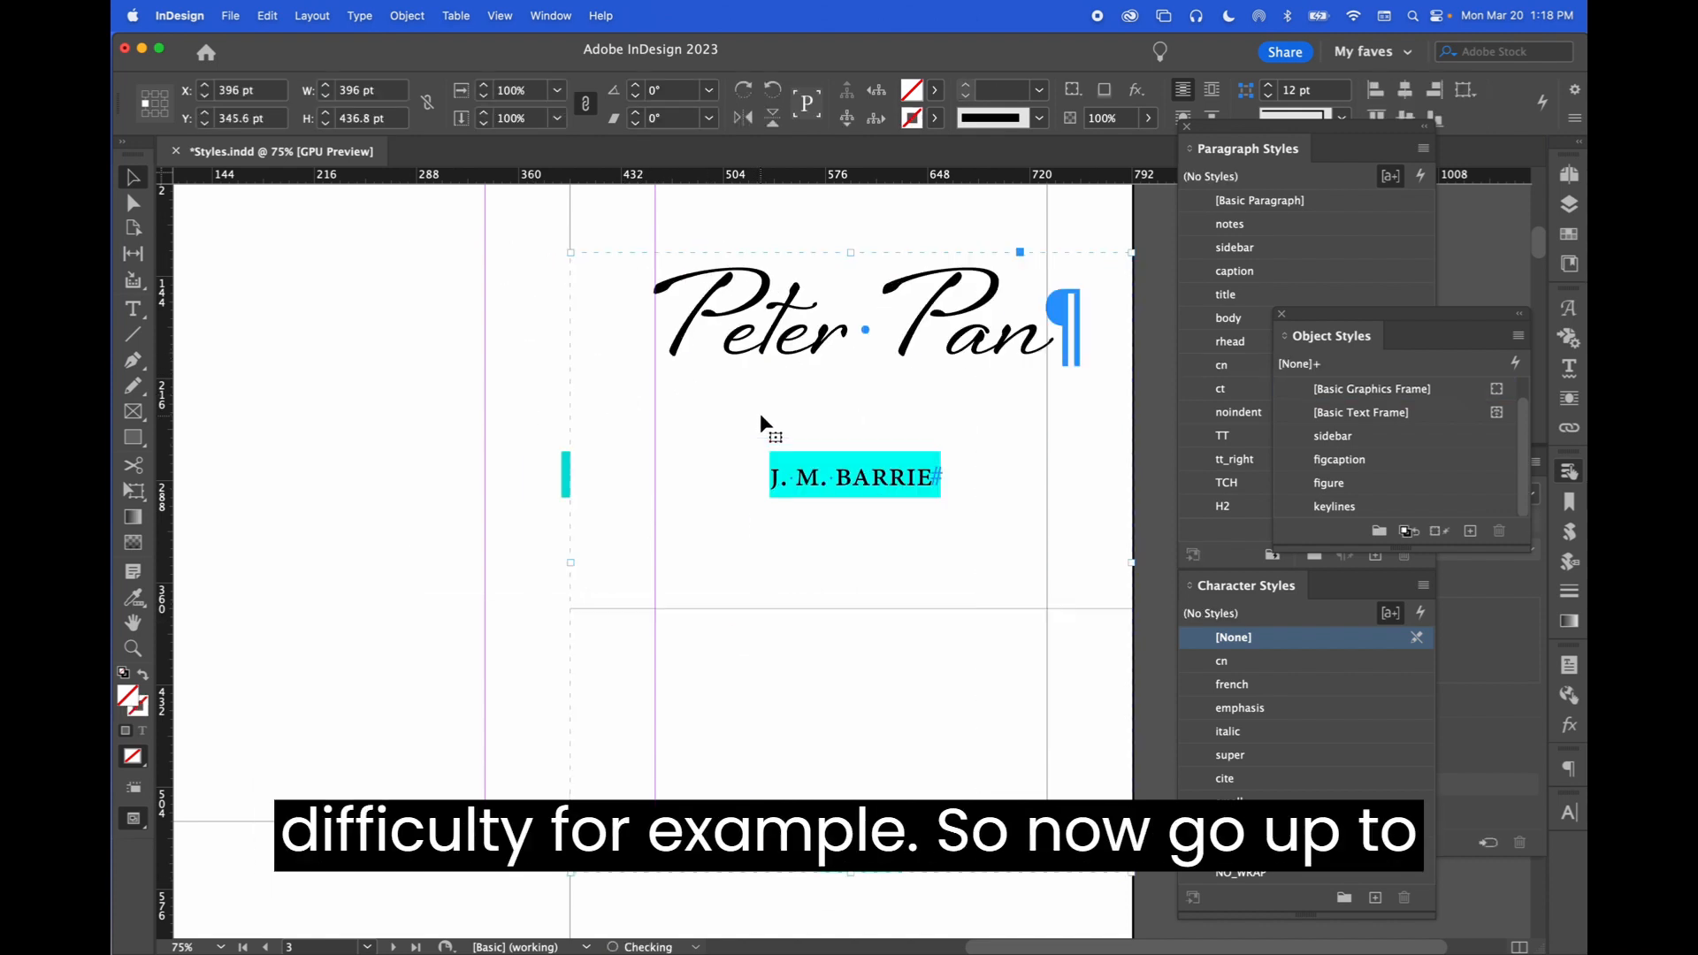
# - In the group's Object Export Options for EPUB and HTML, set Preserve Appearance From Layout to Rasterize Container
pyautogui.click(408, 15)
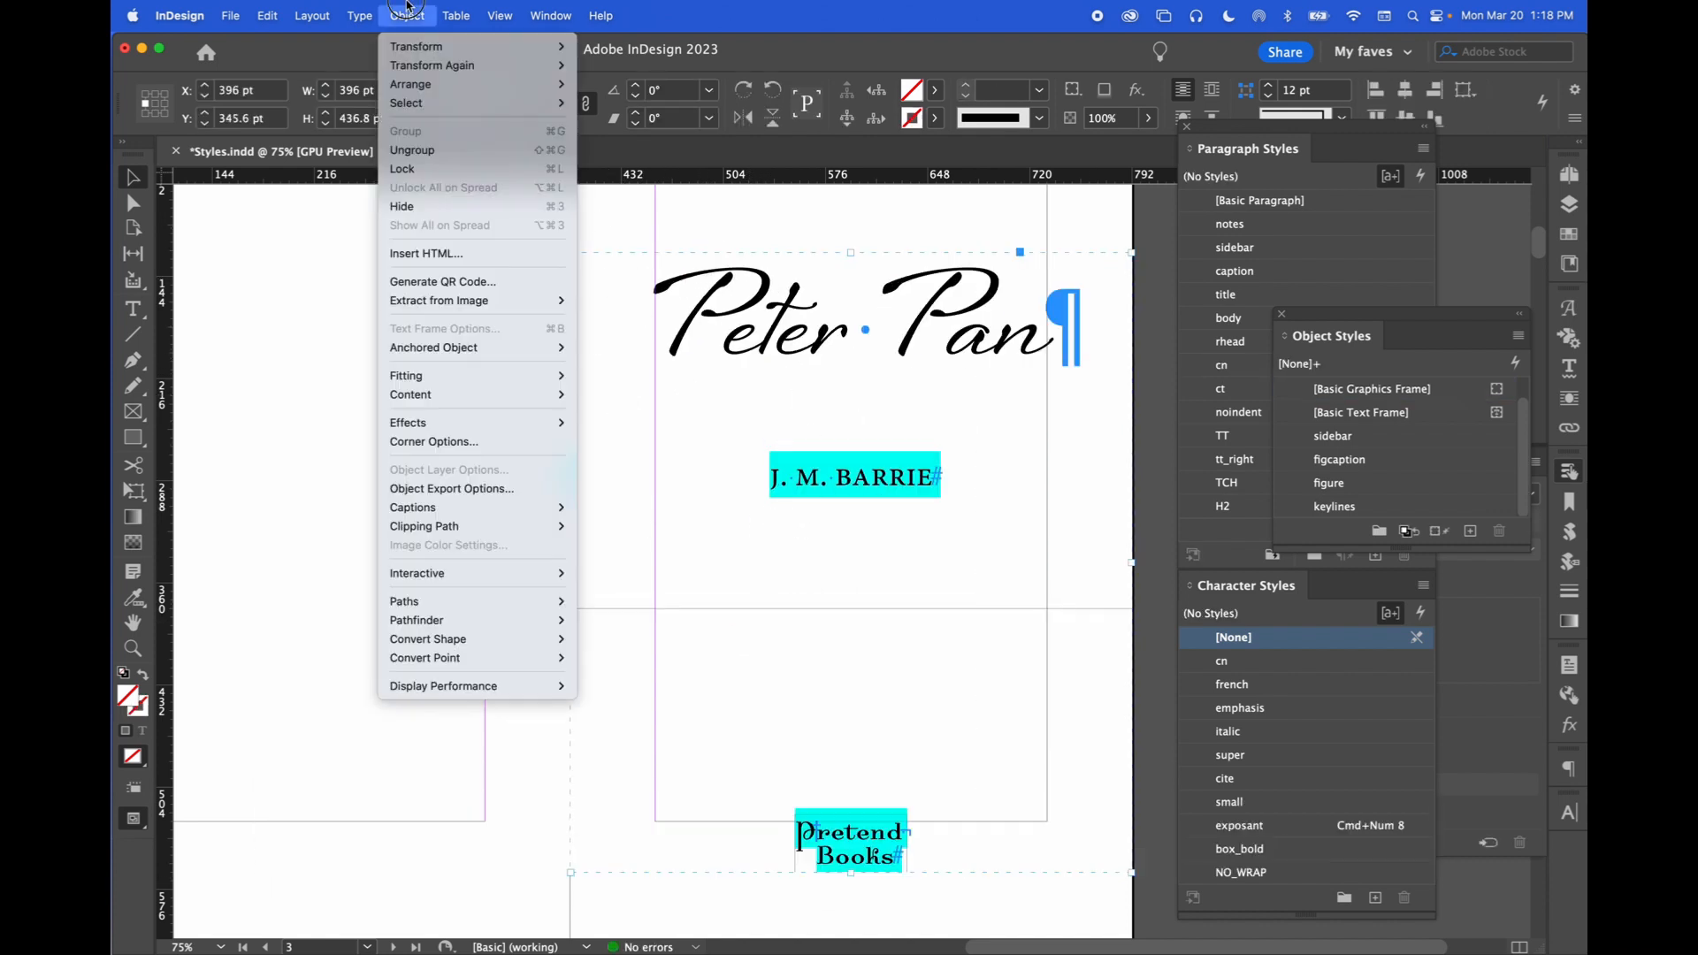
pyautogui.click(493, 488)
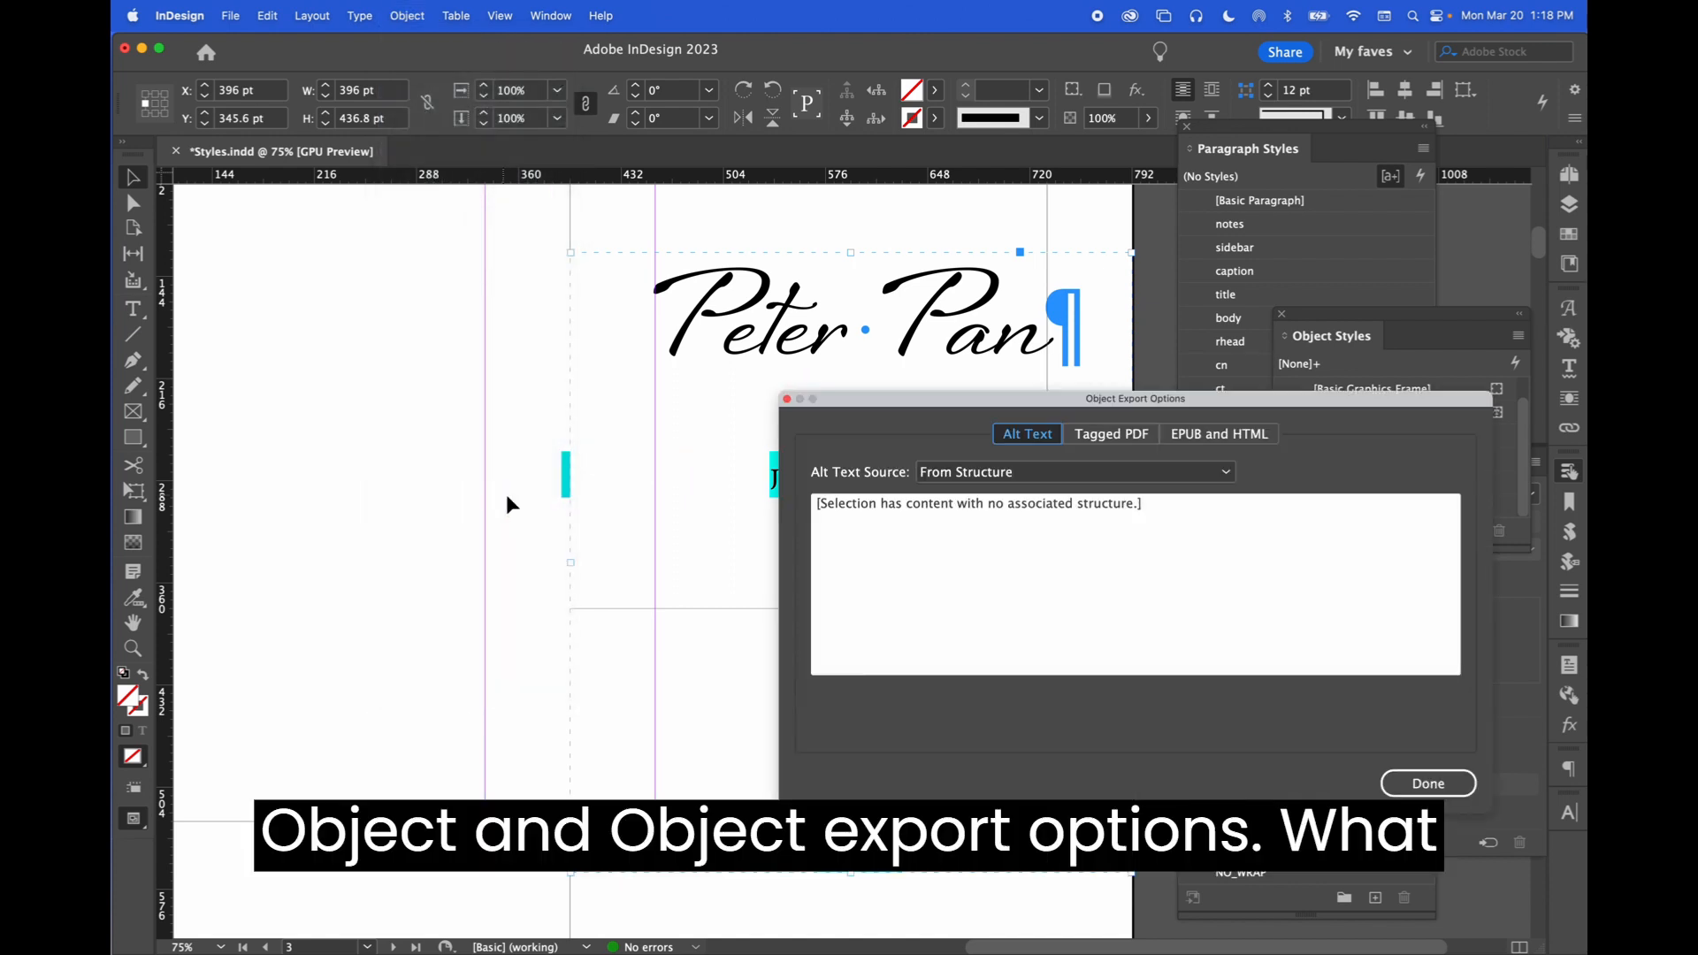
pyautogui.moveTo(1103, 407); pyautogui.dragTo(523, 399)
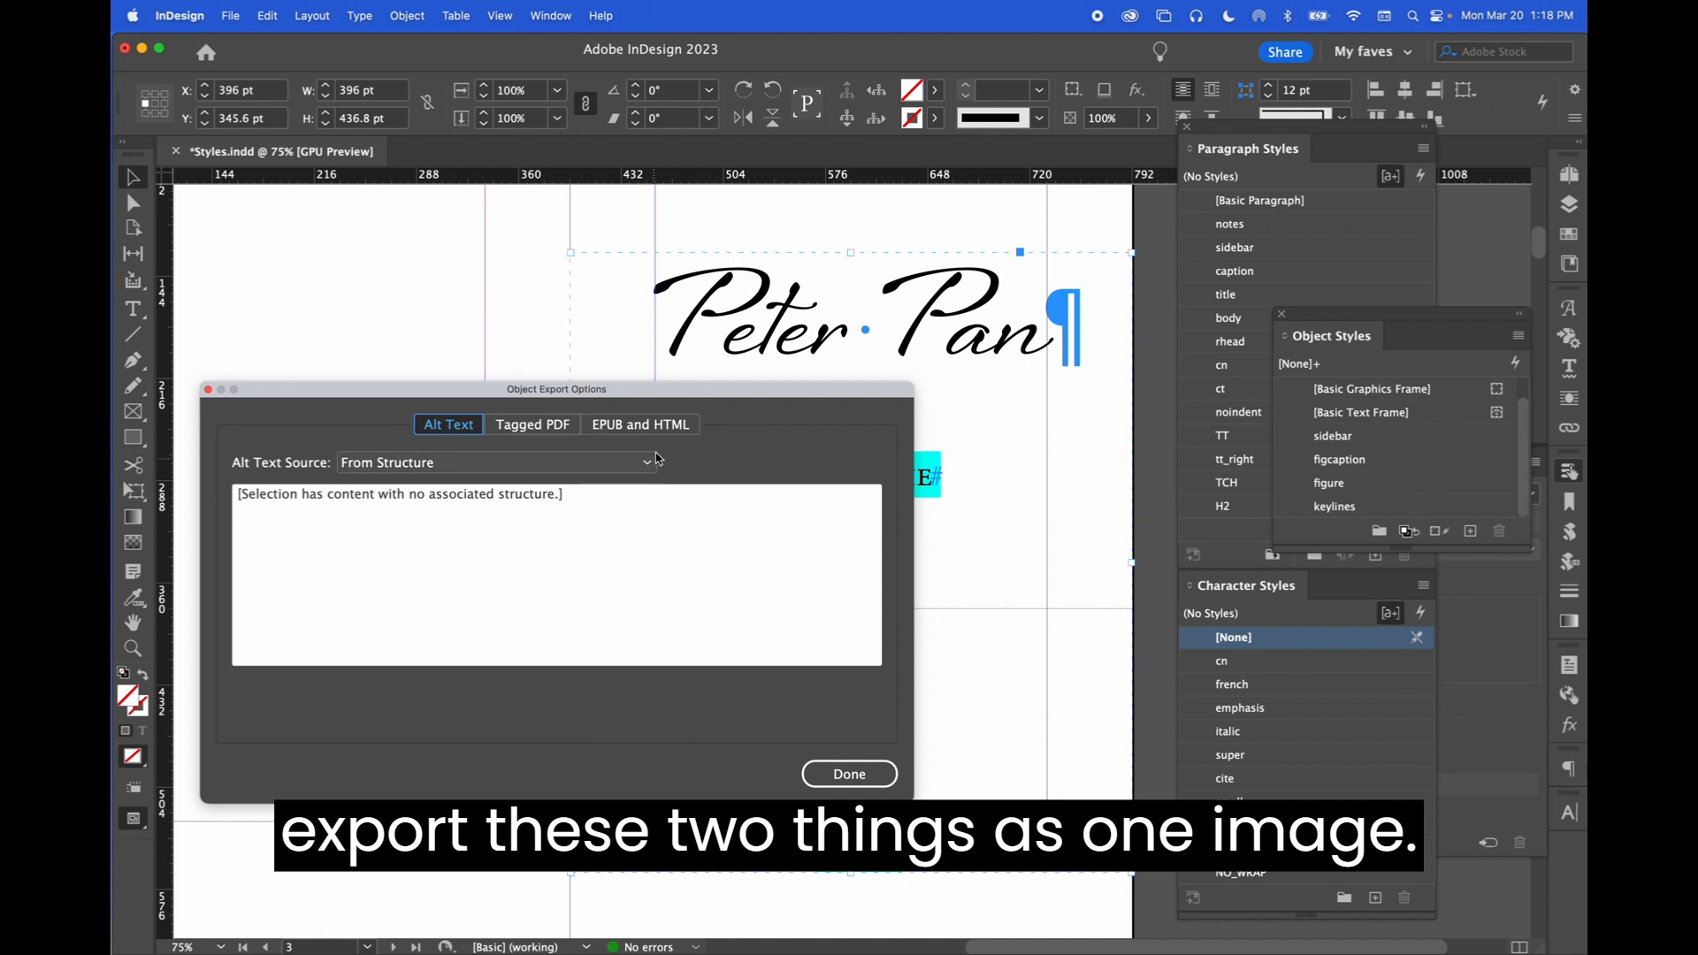
pyautogui.click(639, 428)
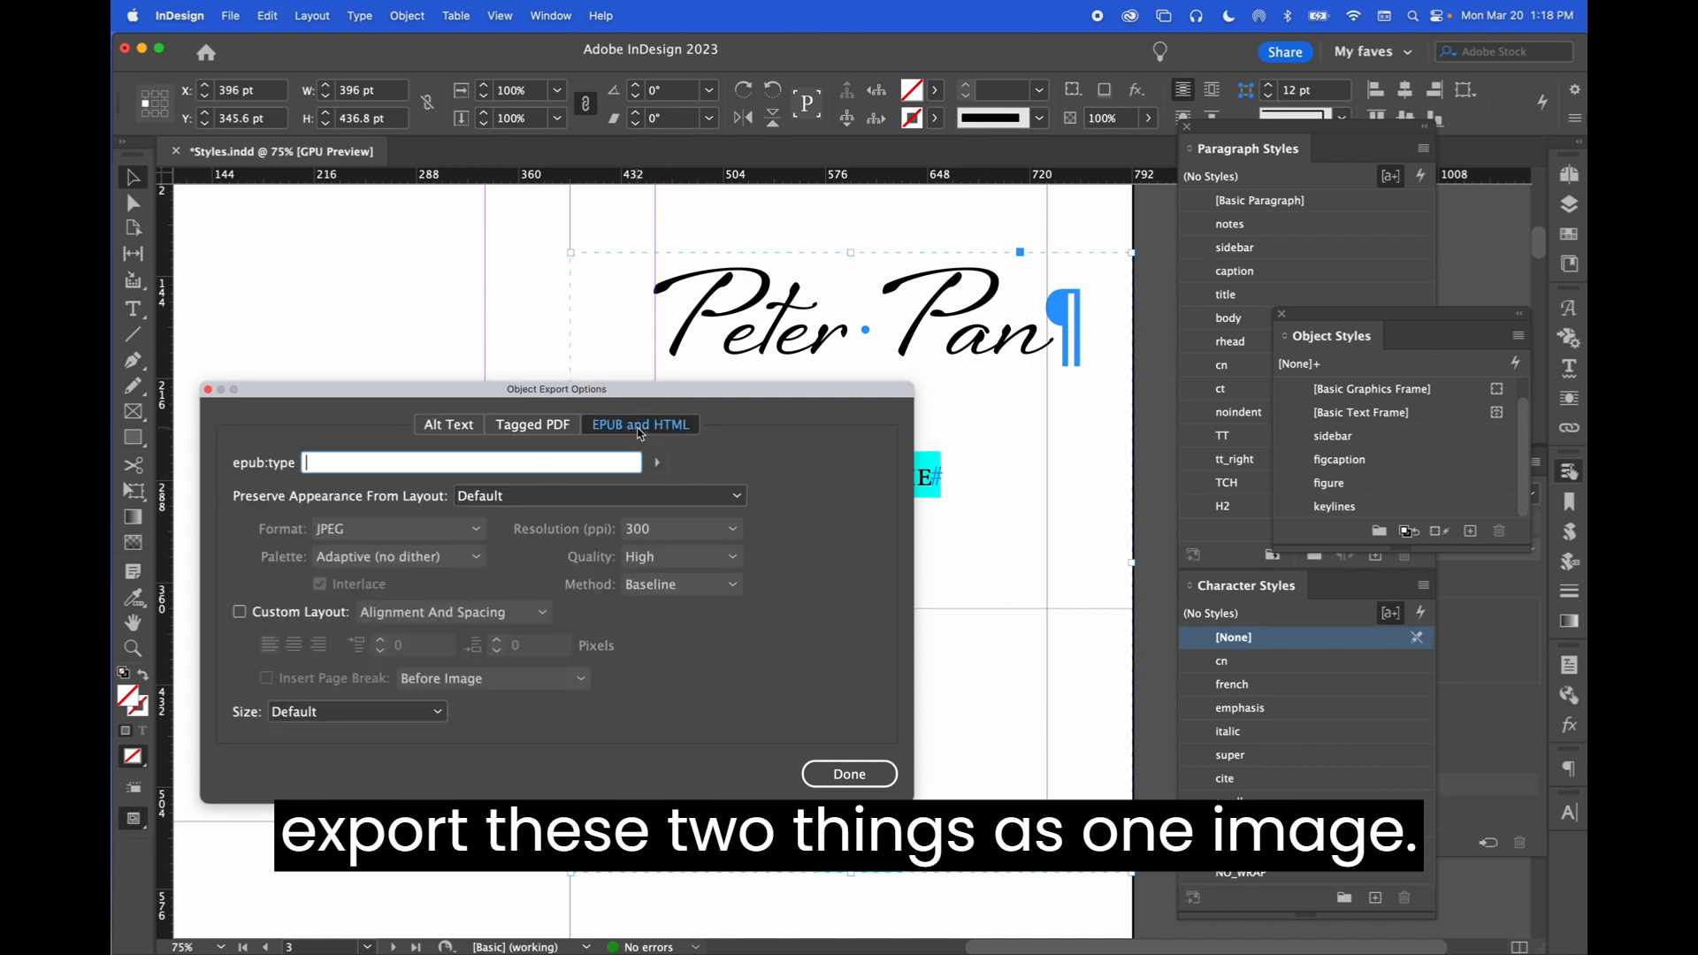
pyautogui.click(618, 500)
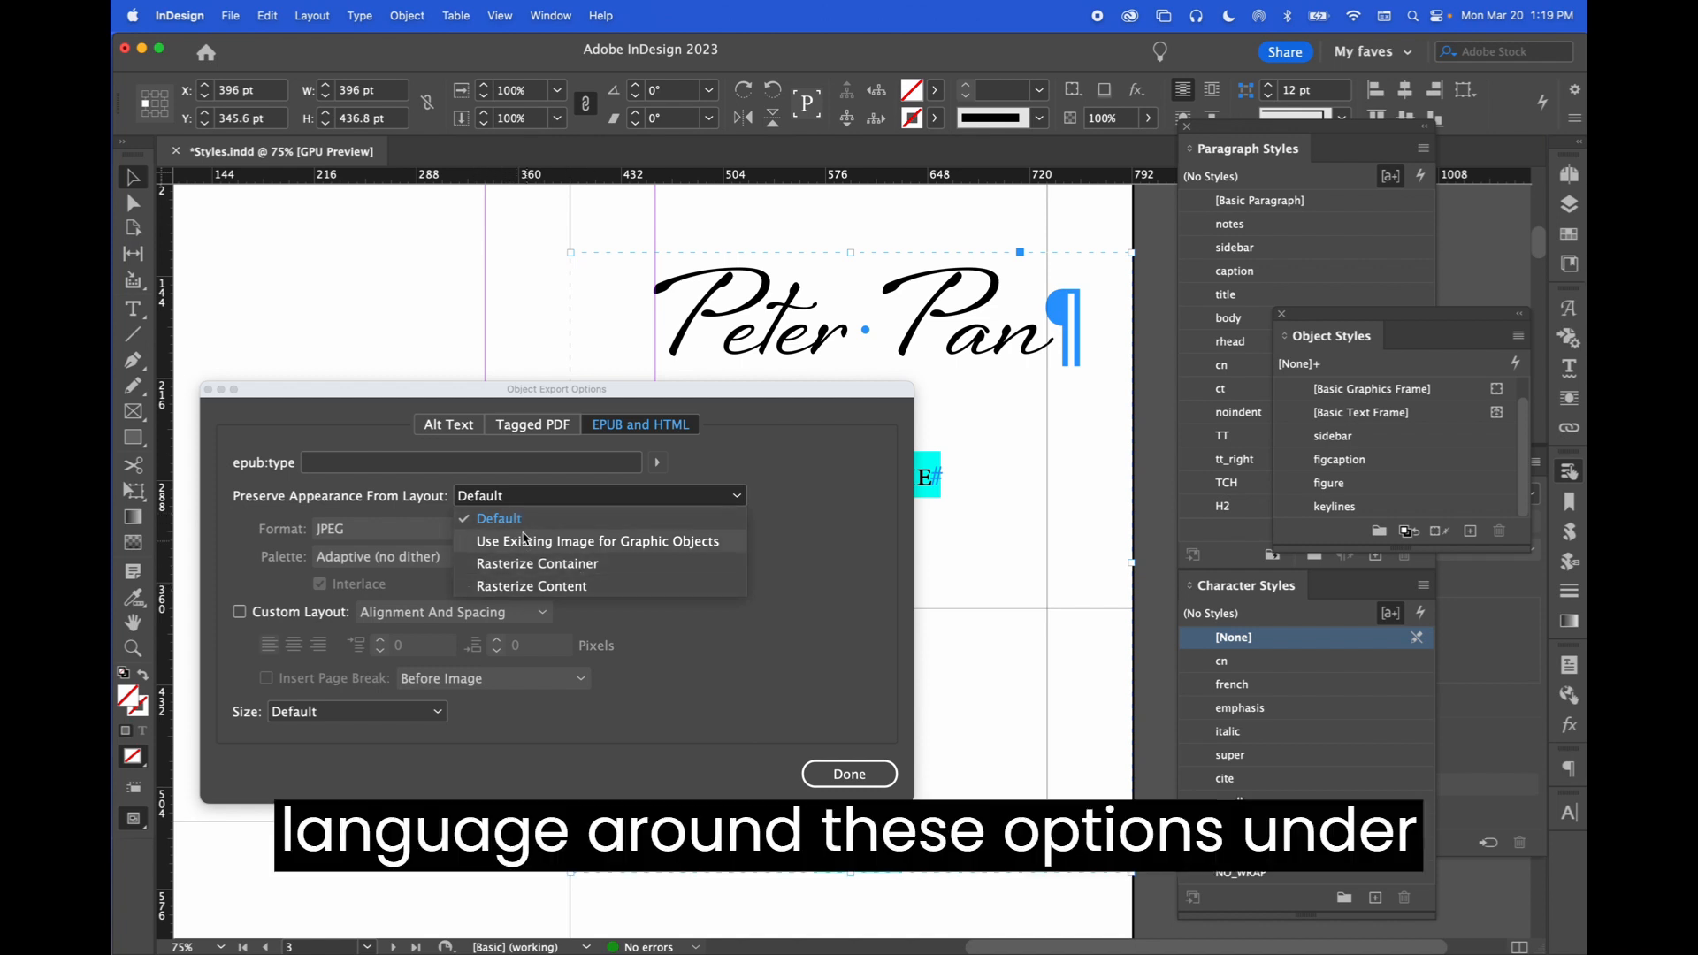
pyautogui.click(563, 570)
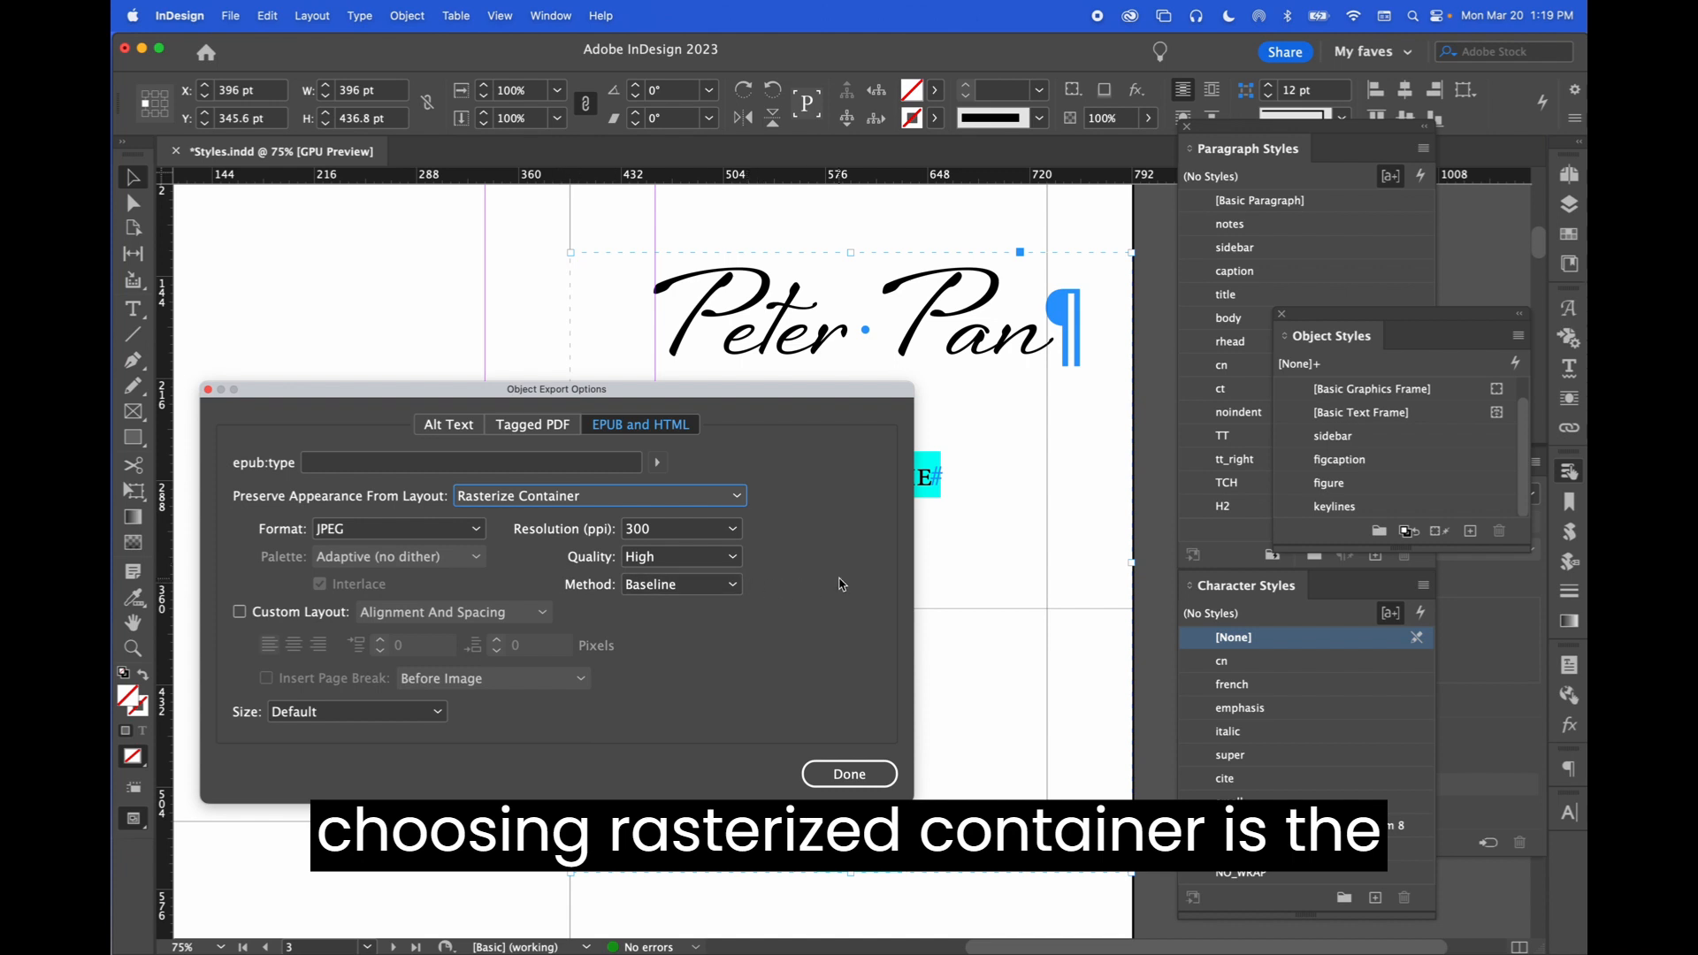
pyautogui.click(701, 505)
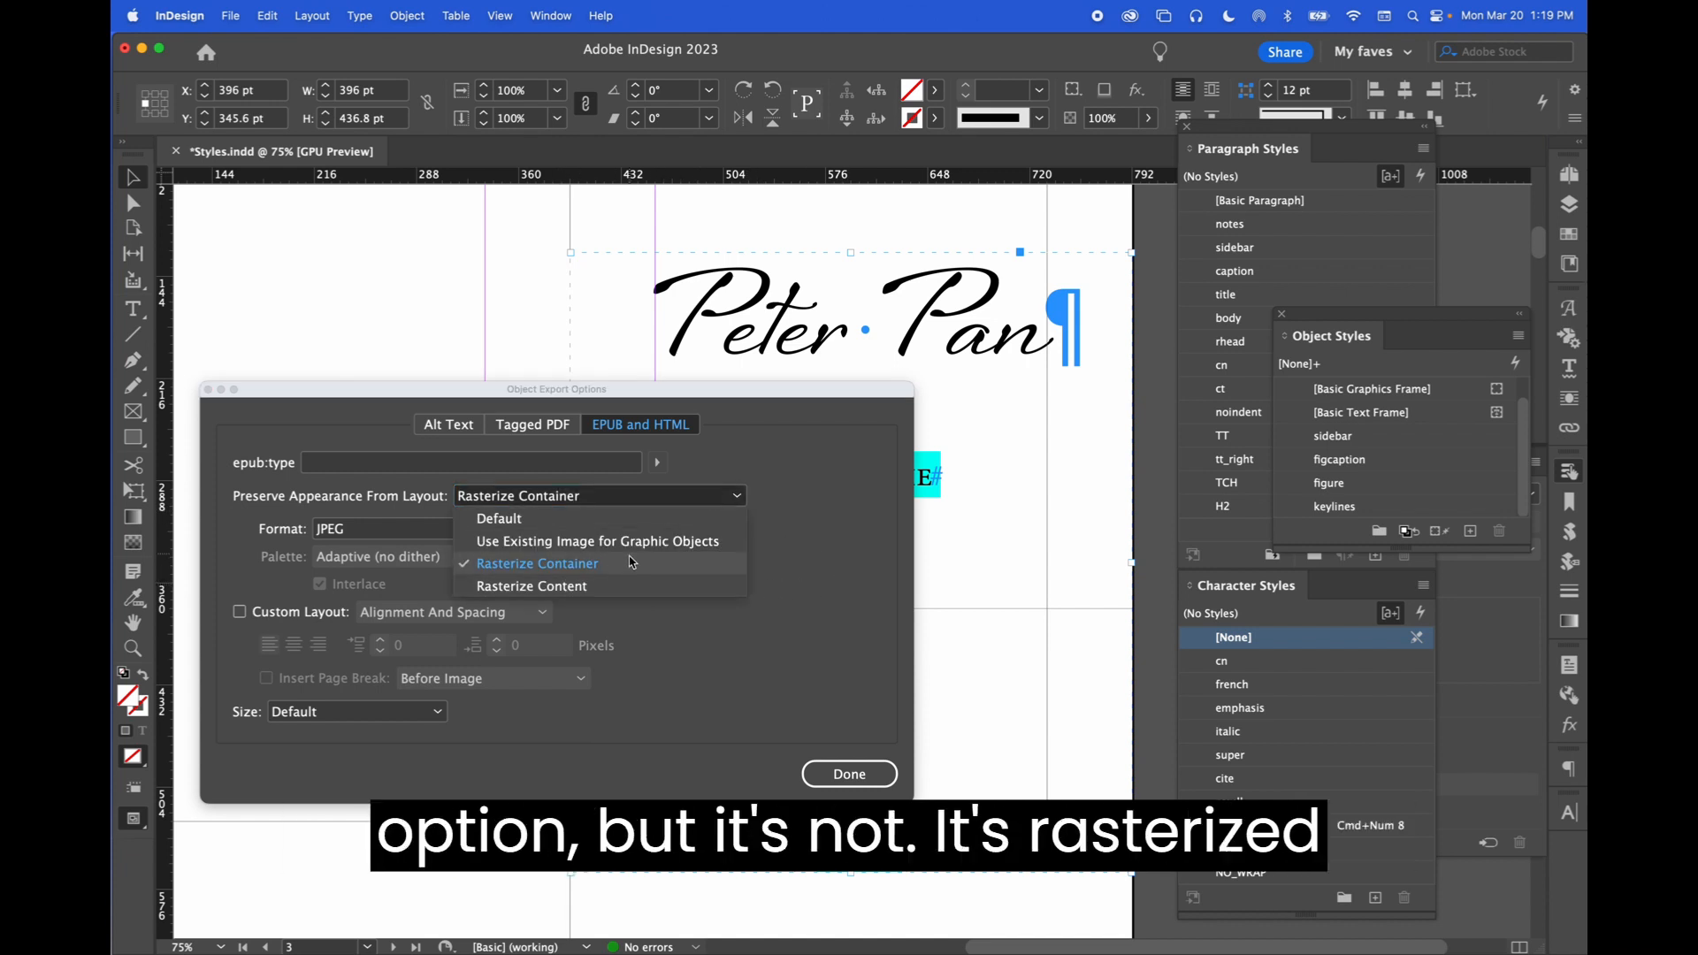
pyautogui.click(632, 567)
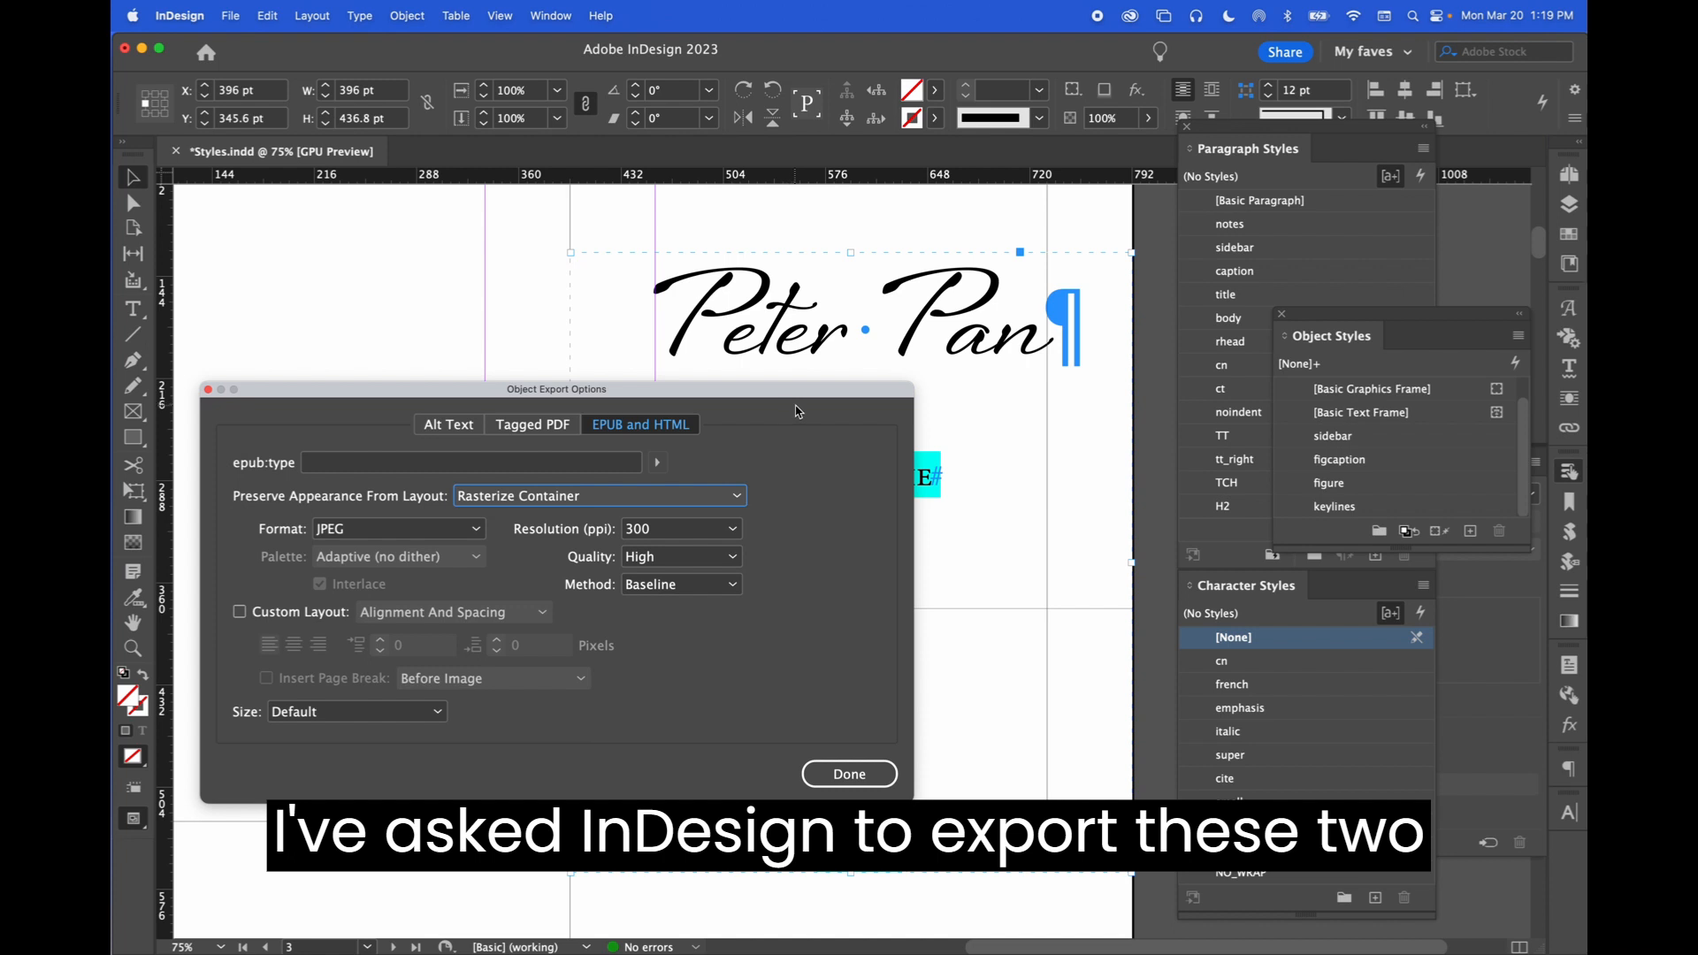
# - Choose JPEG as the rasterized group's image format and 300 ppi as its resolution
pyautogui.click(393, 531)
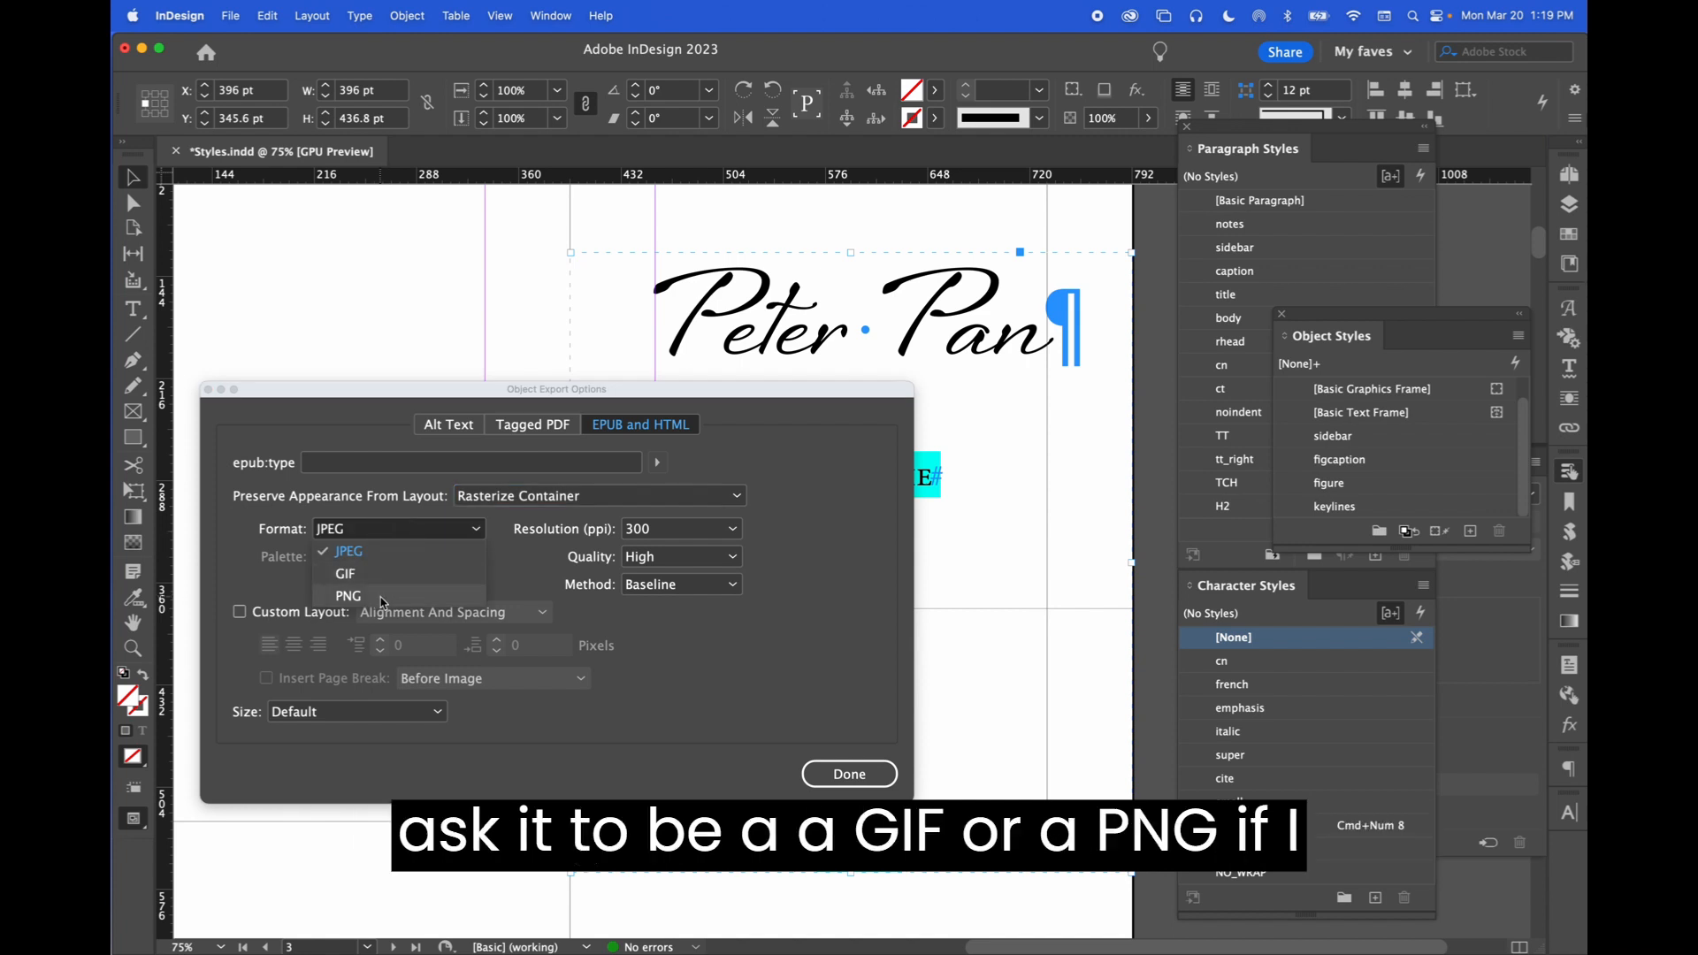
pyautogui.click(363, 553)
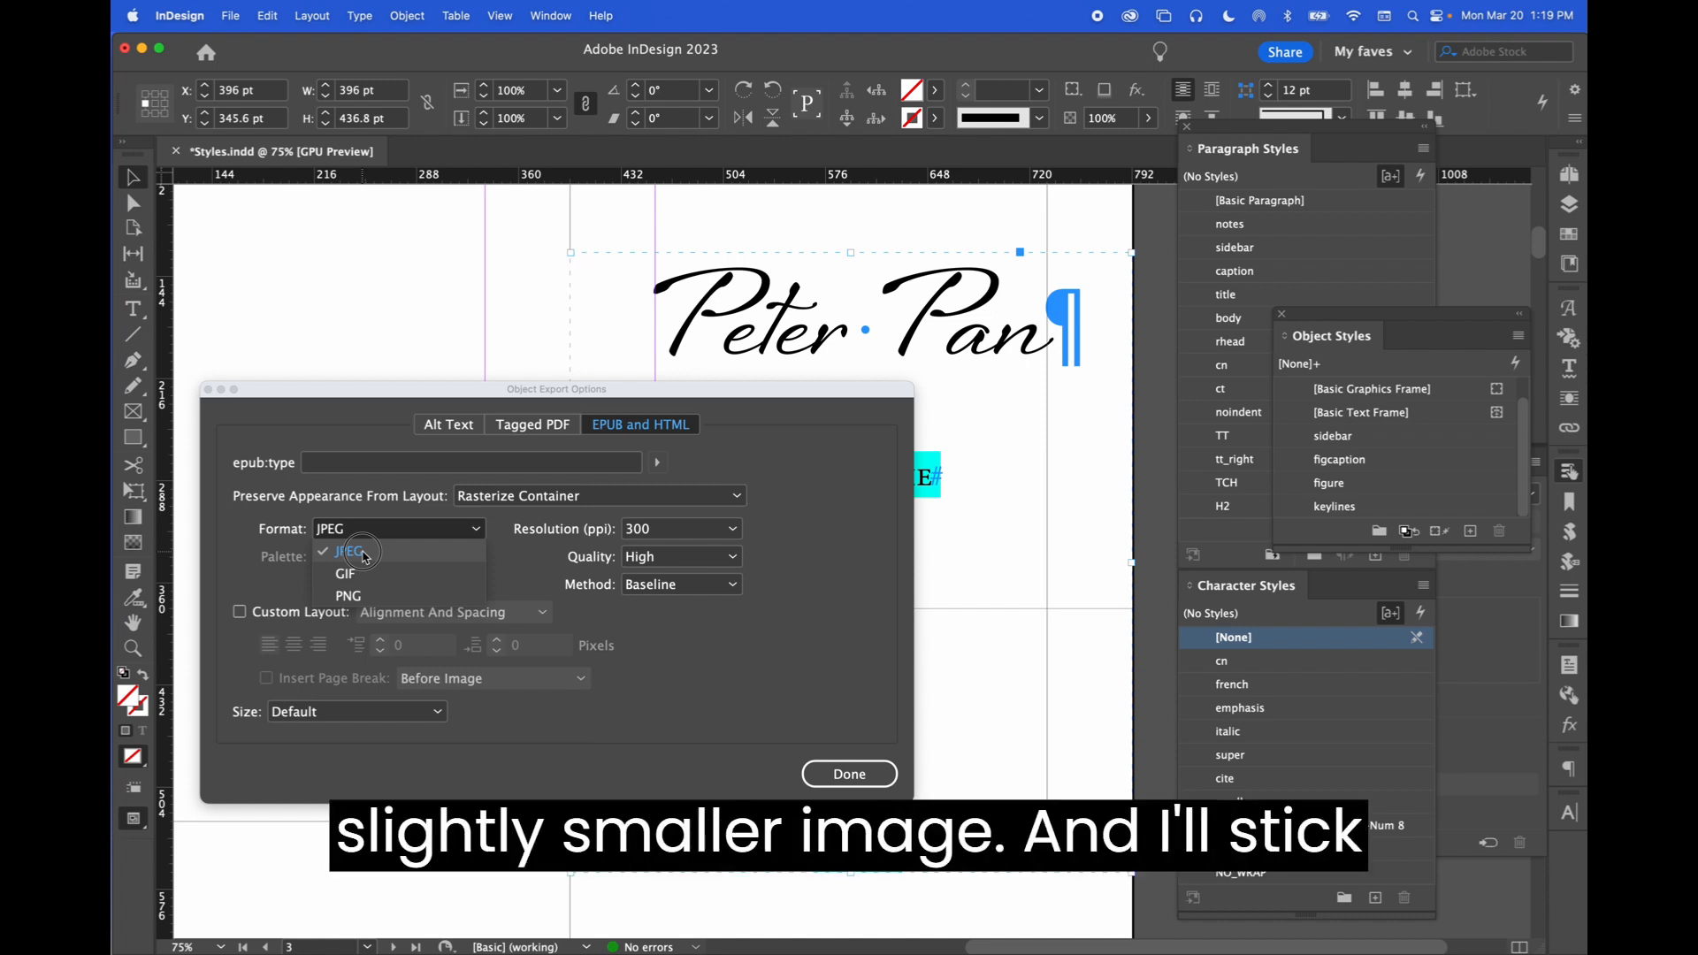
pyautogui.click(699, 531)
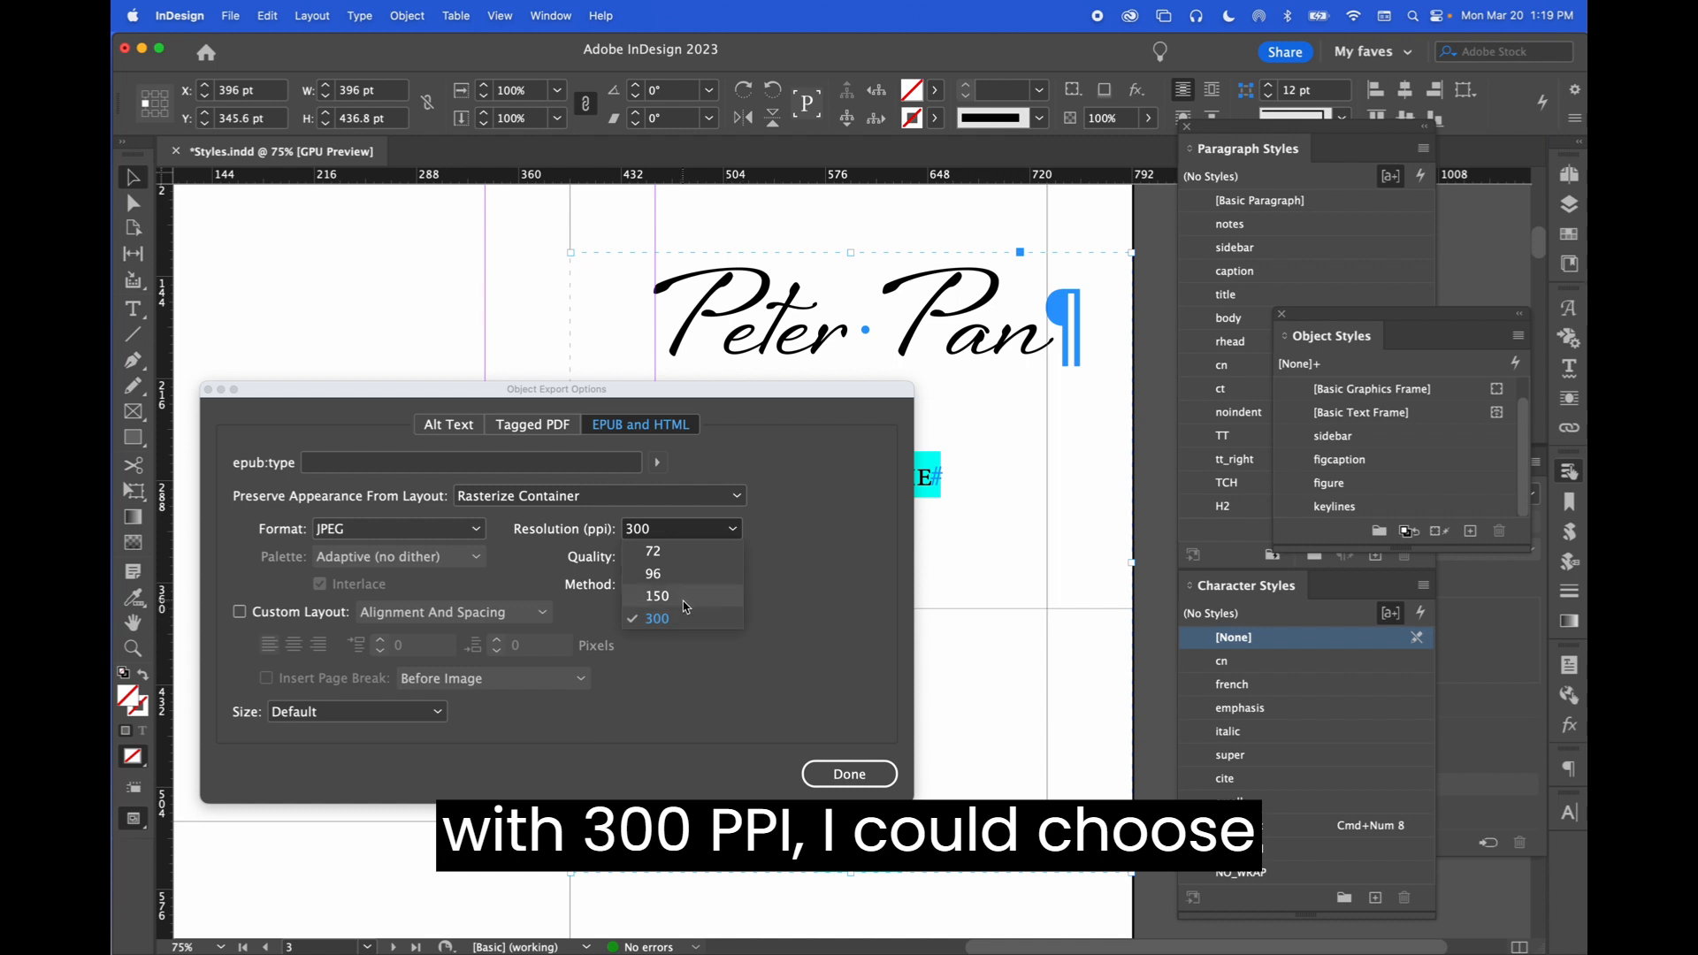
pyautogui.click(670, 624)
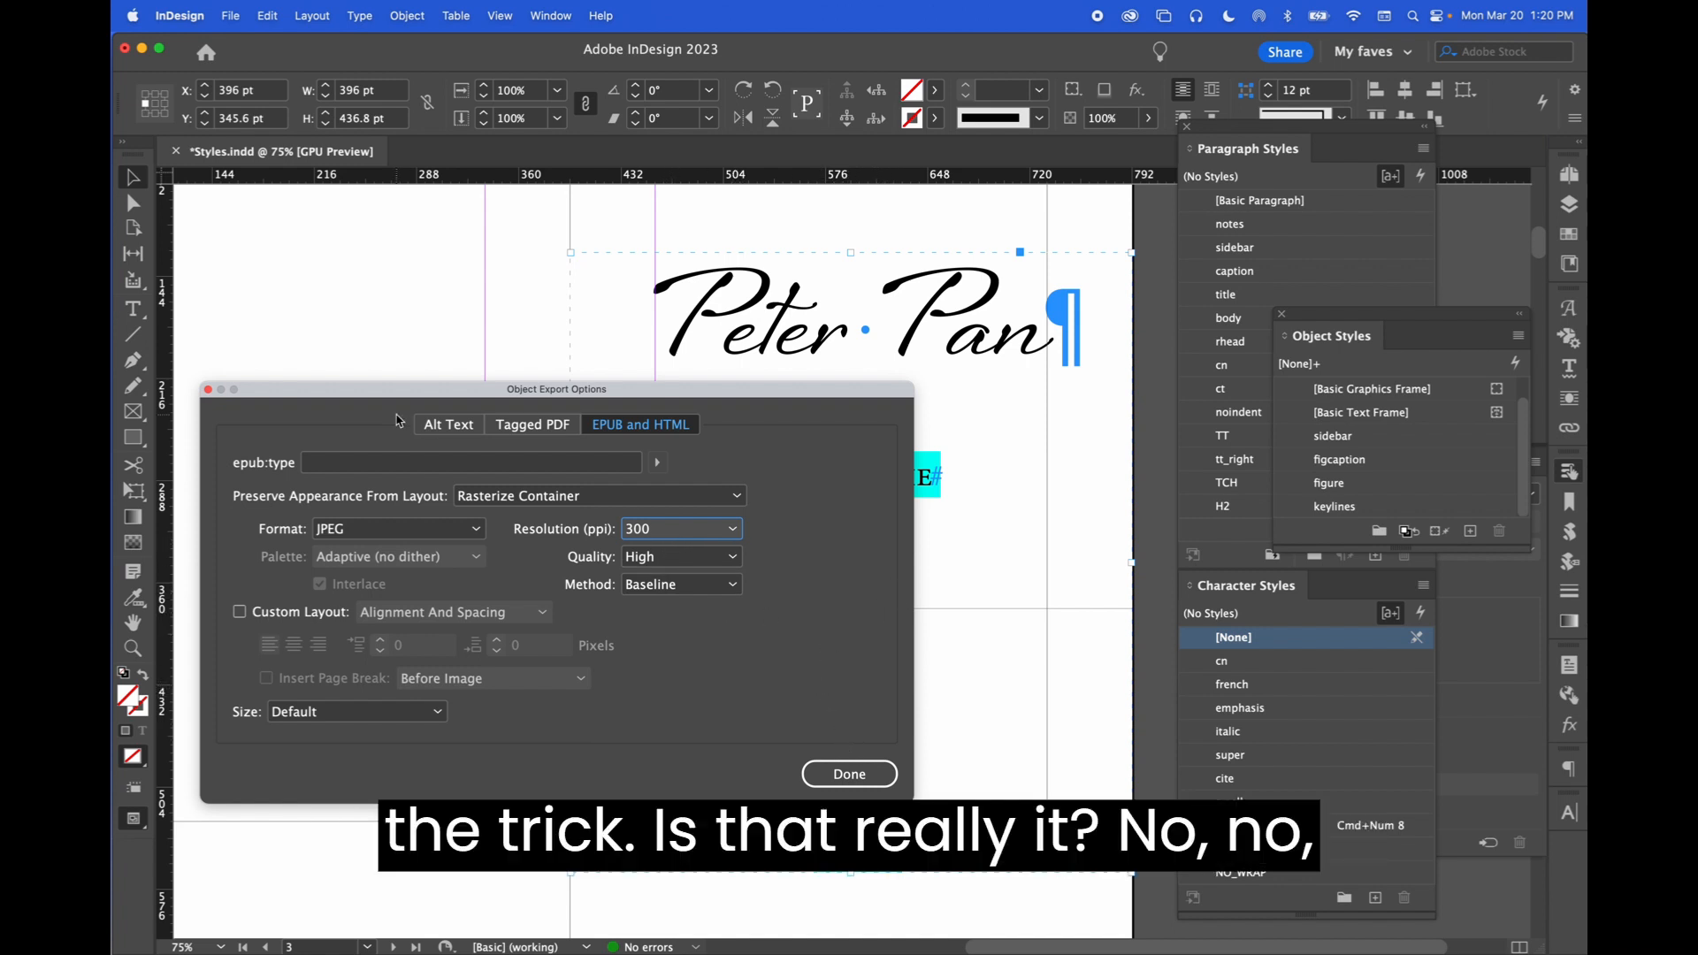
# - Give the group the custom alt text "Title page: Peter Pan by J.M. Barrie. Published by Pretend Books" and finish the export options
pyautogui.click(442, 430)
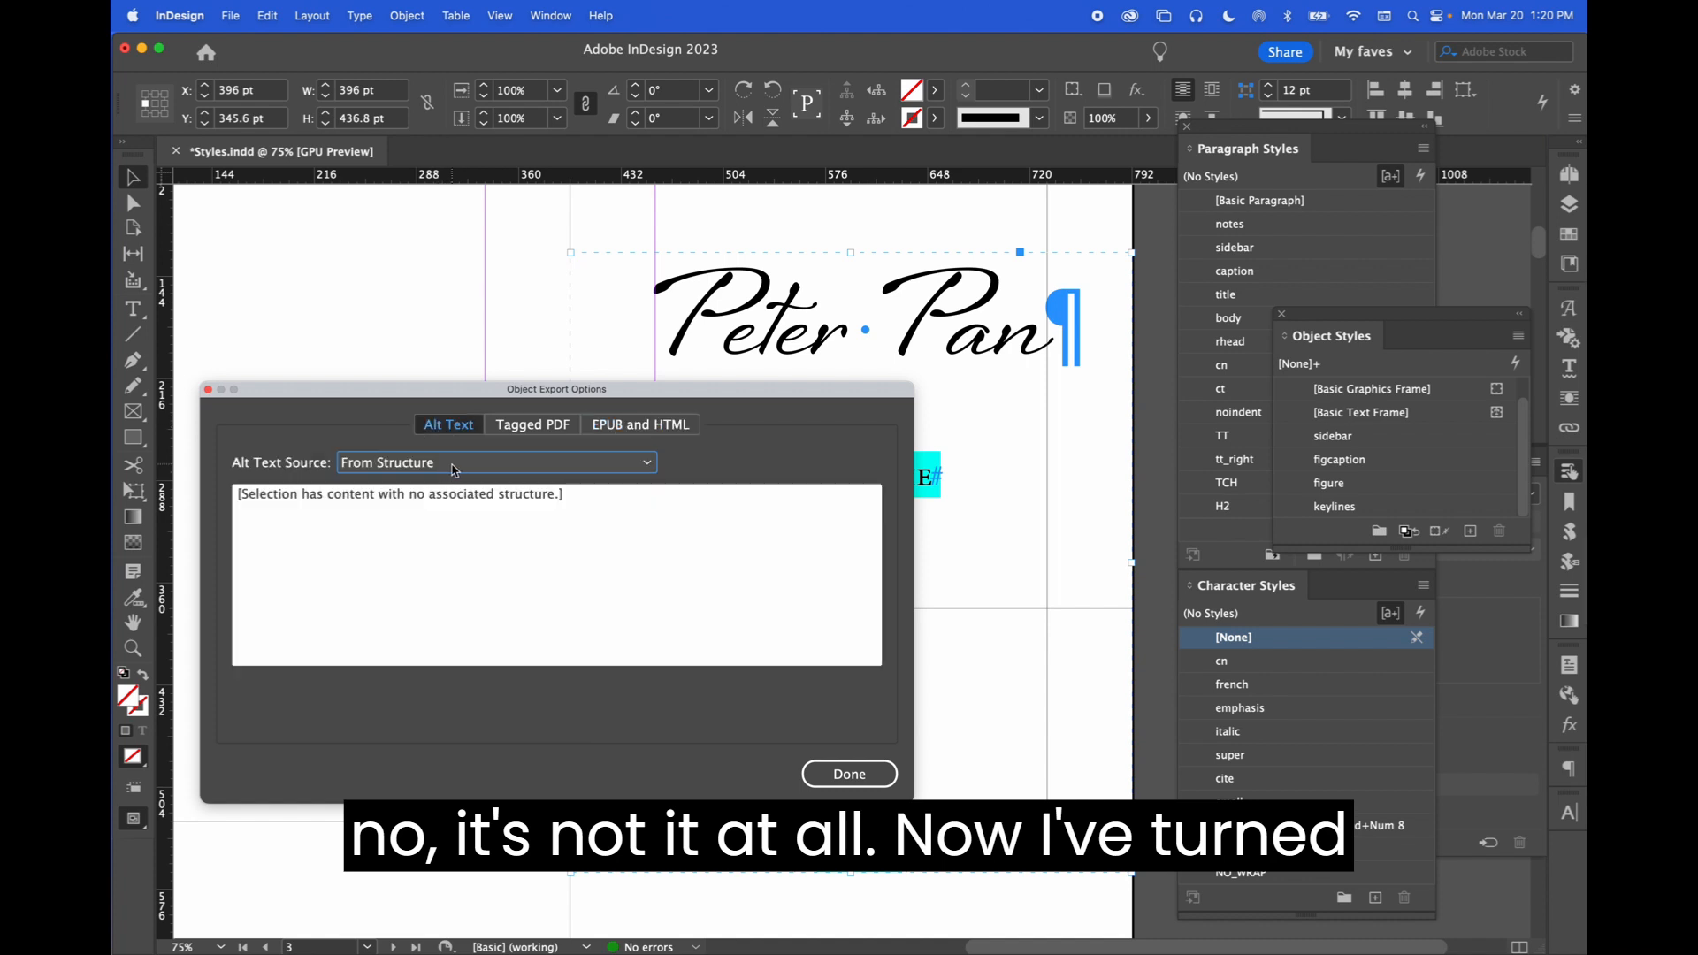
pyautogui.click(455, 465)
pyautogui.click(455, 483)
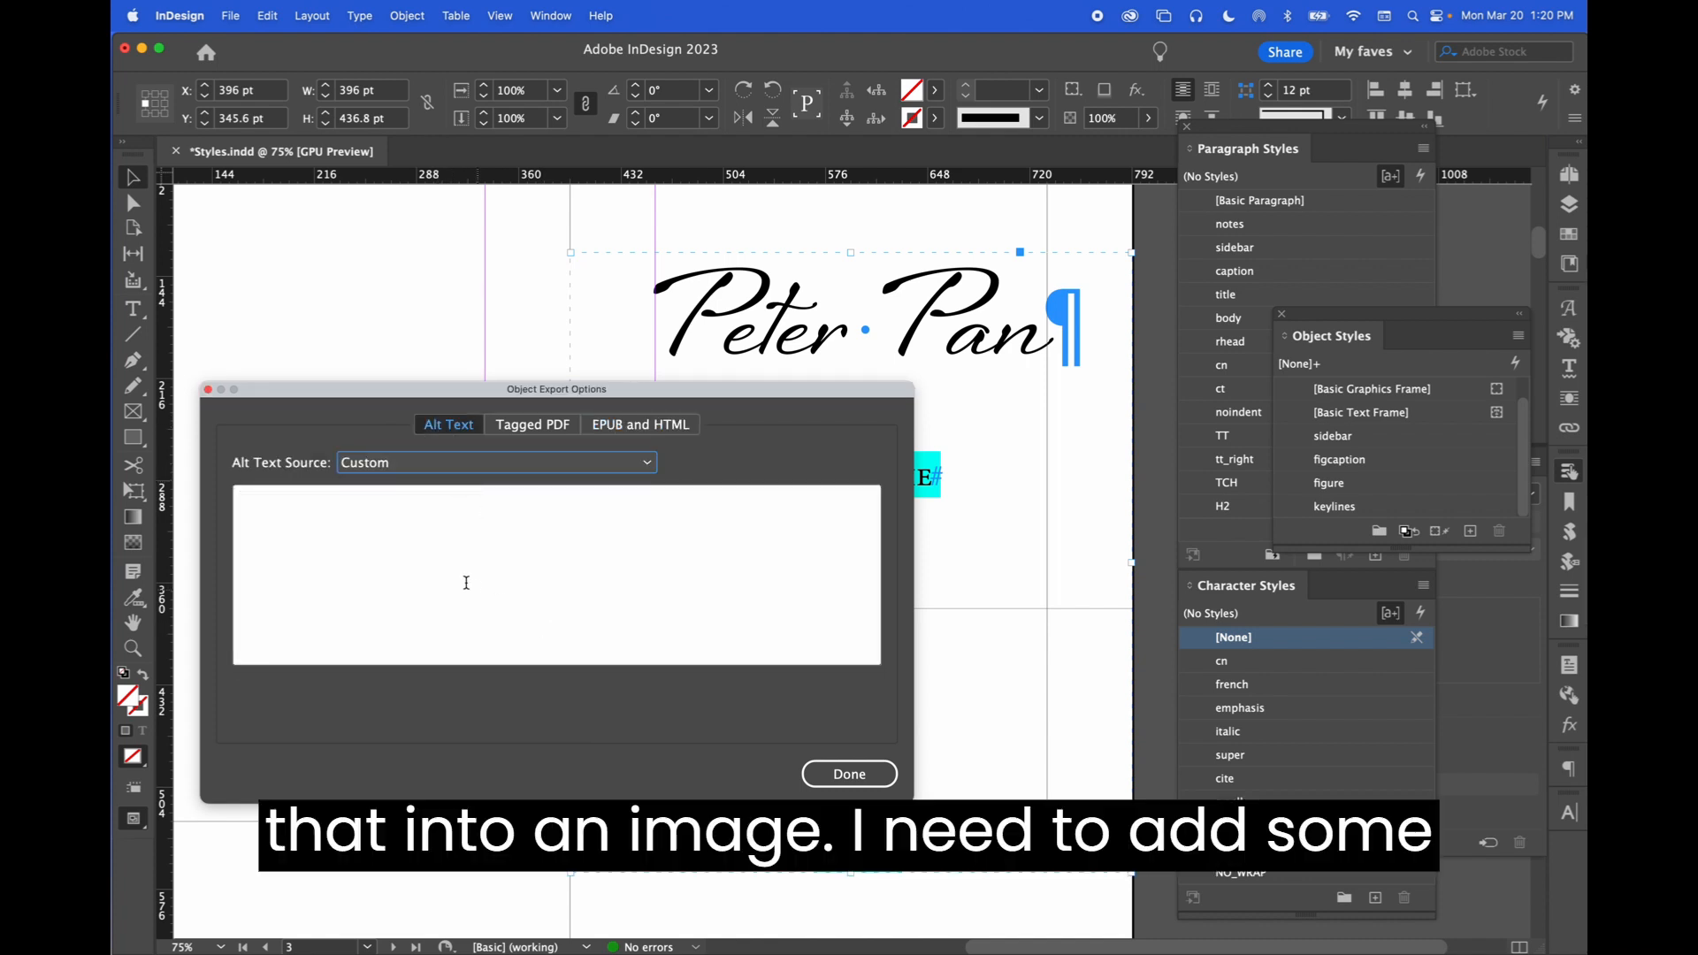
pyautogui.click(444, 533)
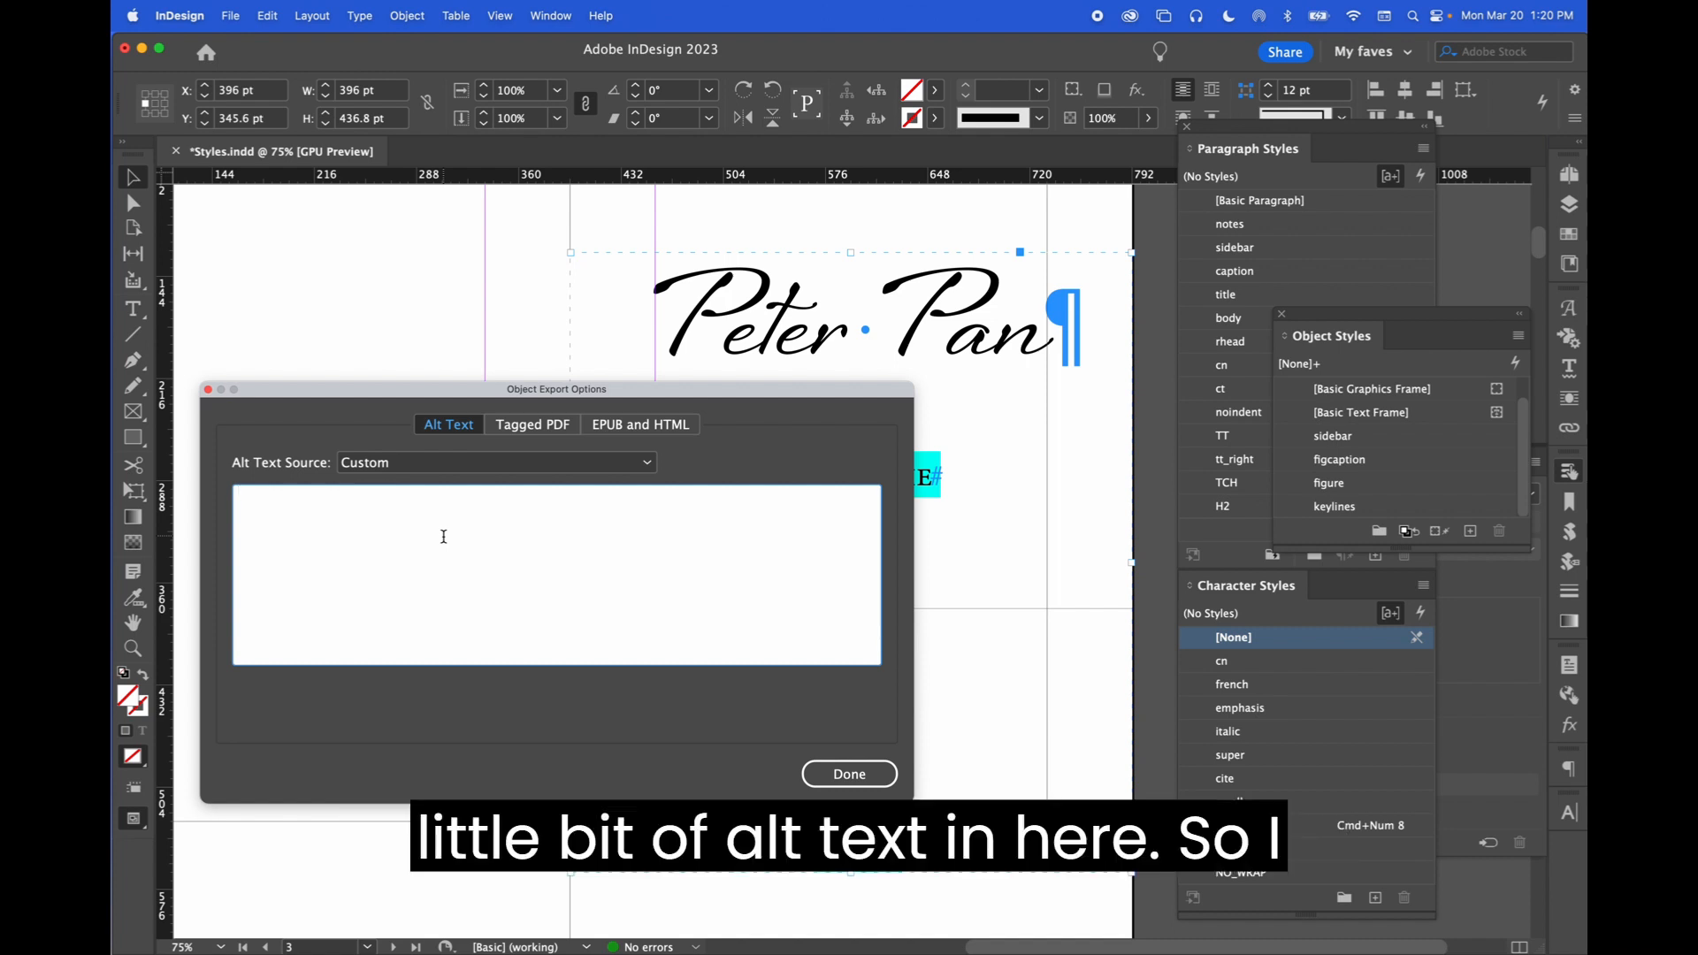
pyautogui.write('Title page')
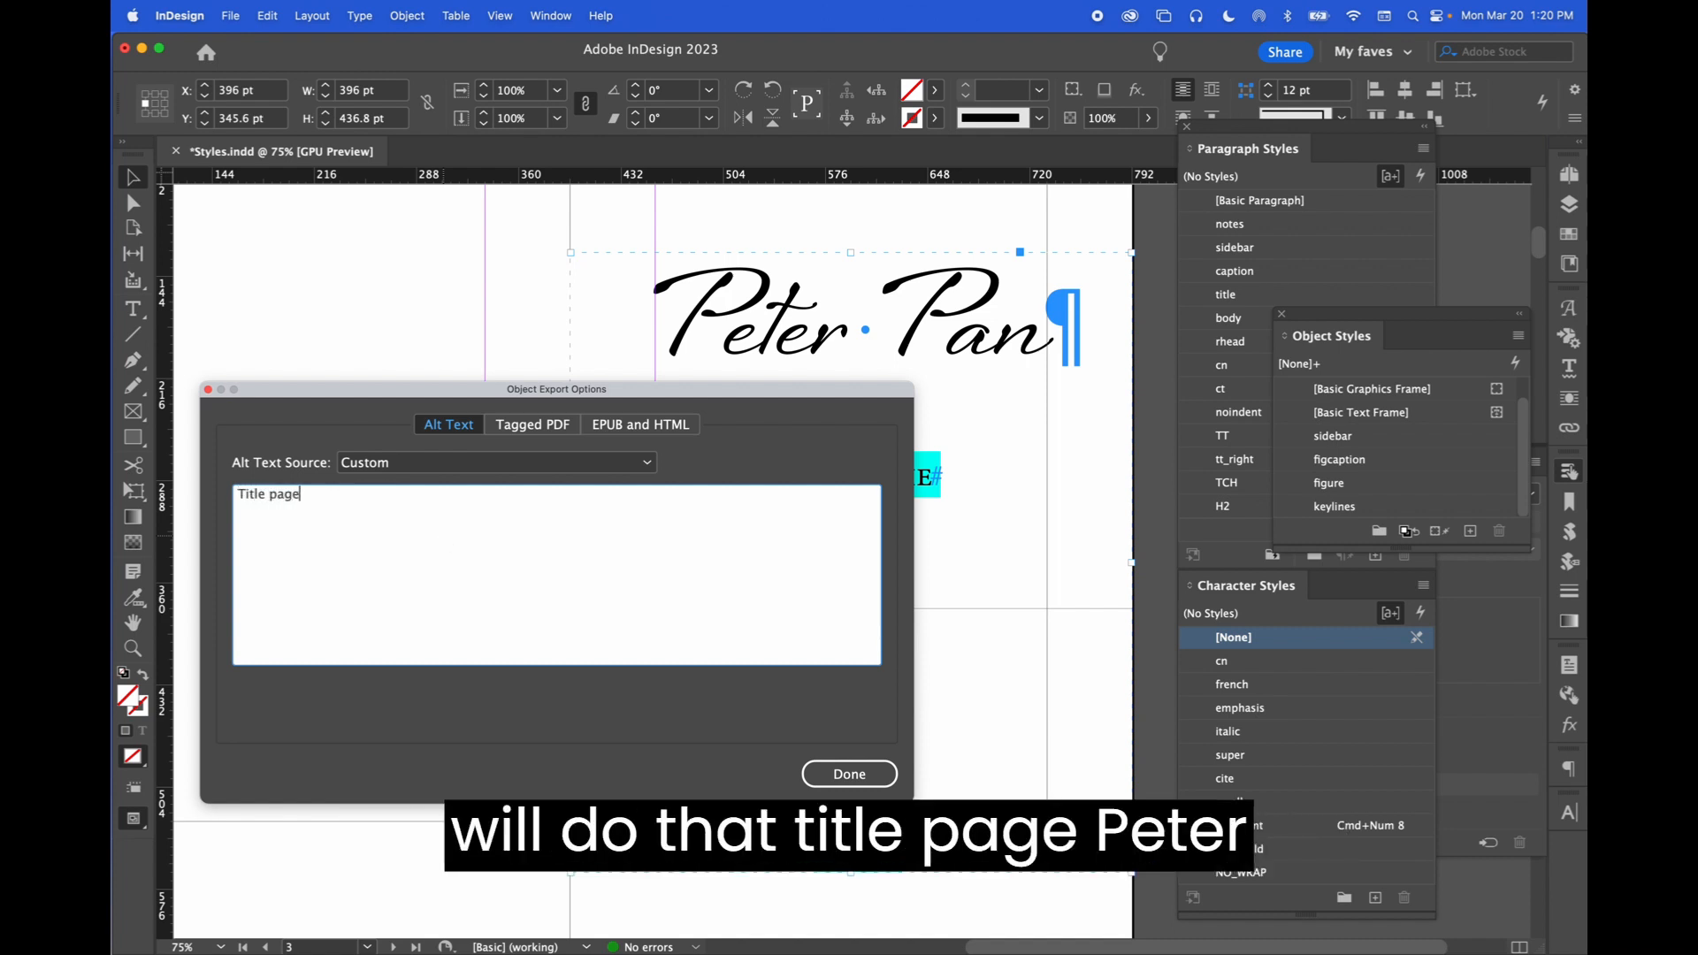
pyautogui.write(': Peter Pan by M.')
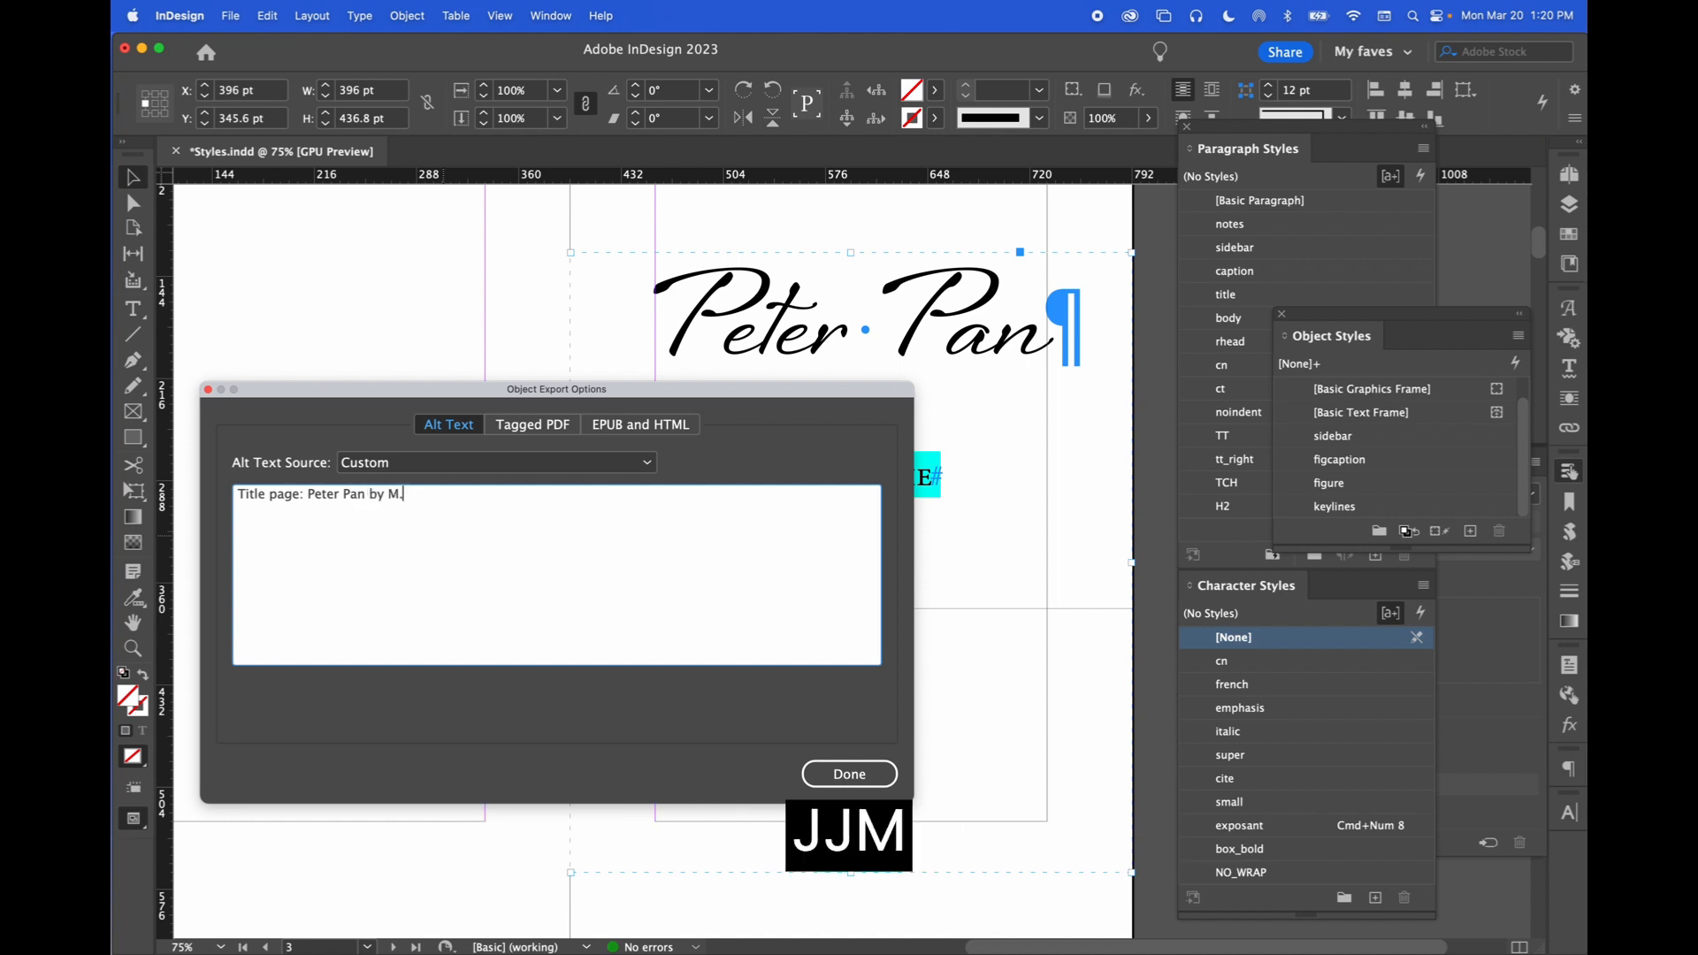
pyautogui.press('BackSpace')
pyautogui.press('BackSpace')
pyautogui.write('J.M. Barrie. P')
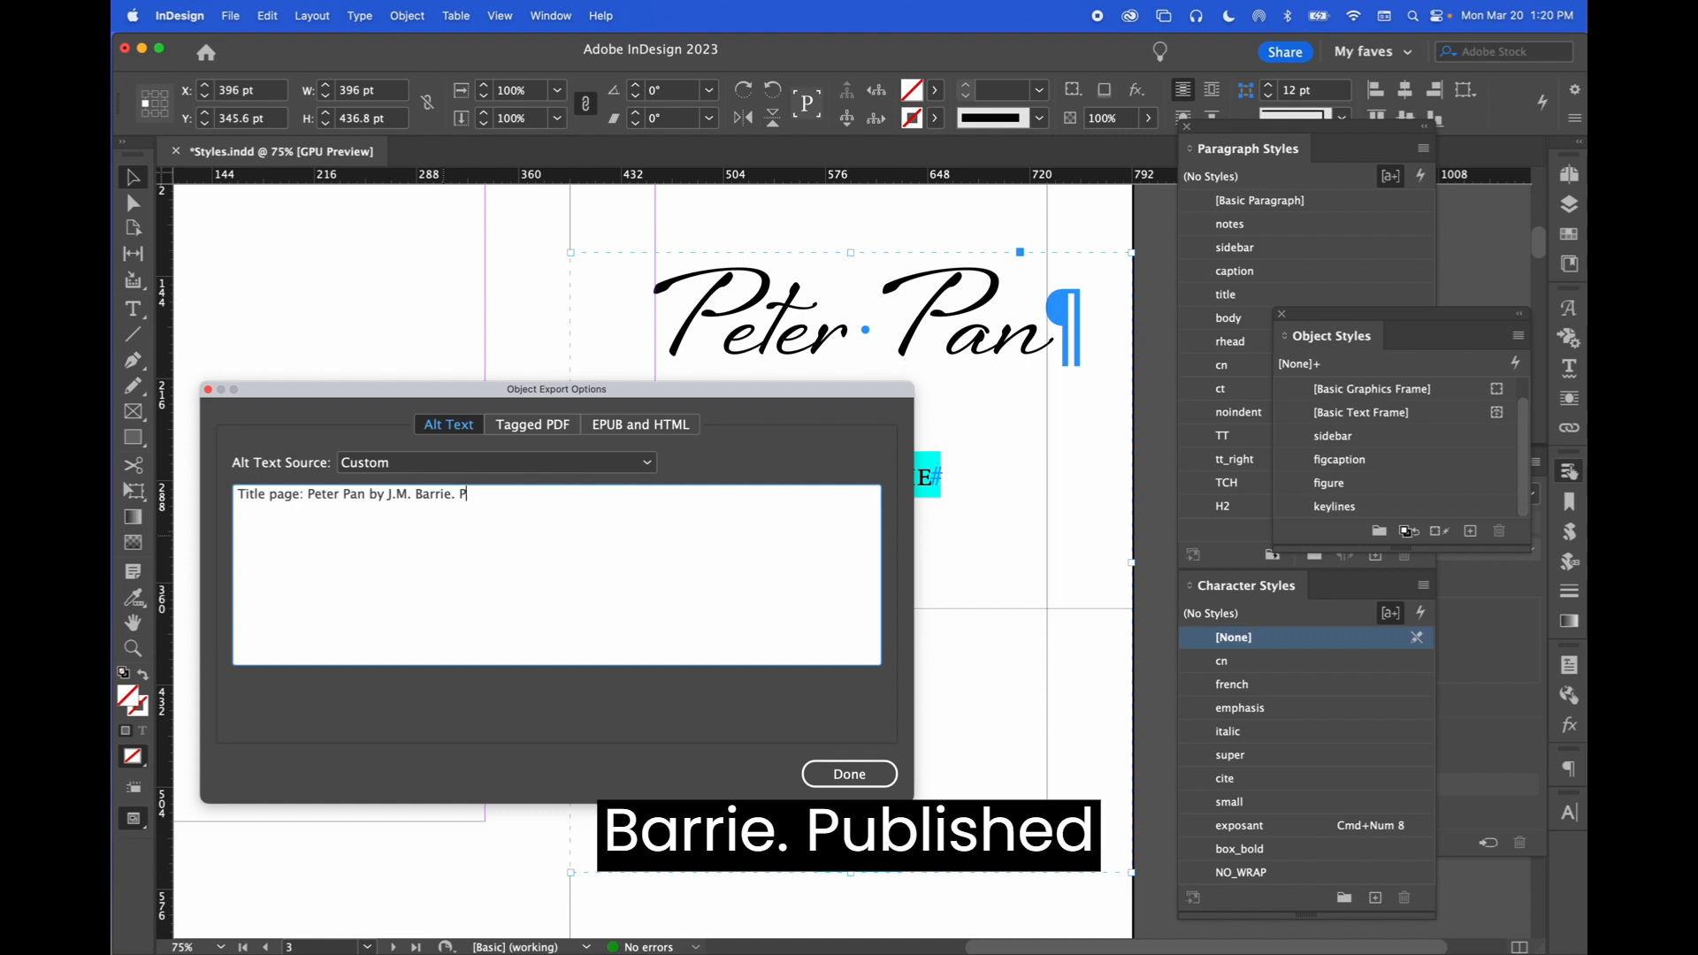
pyautogui.write('ublished by')
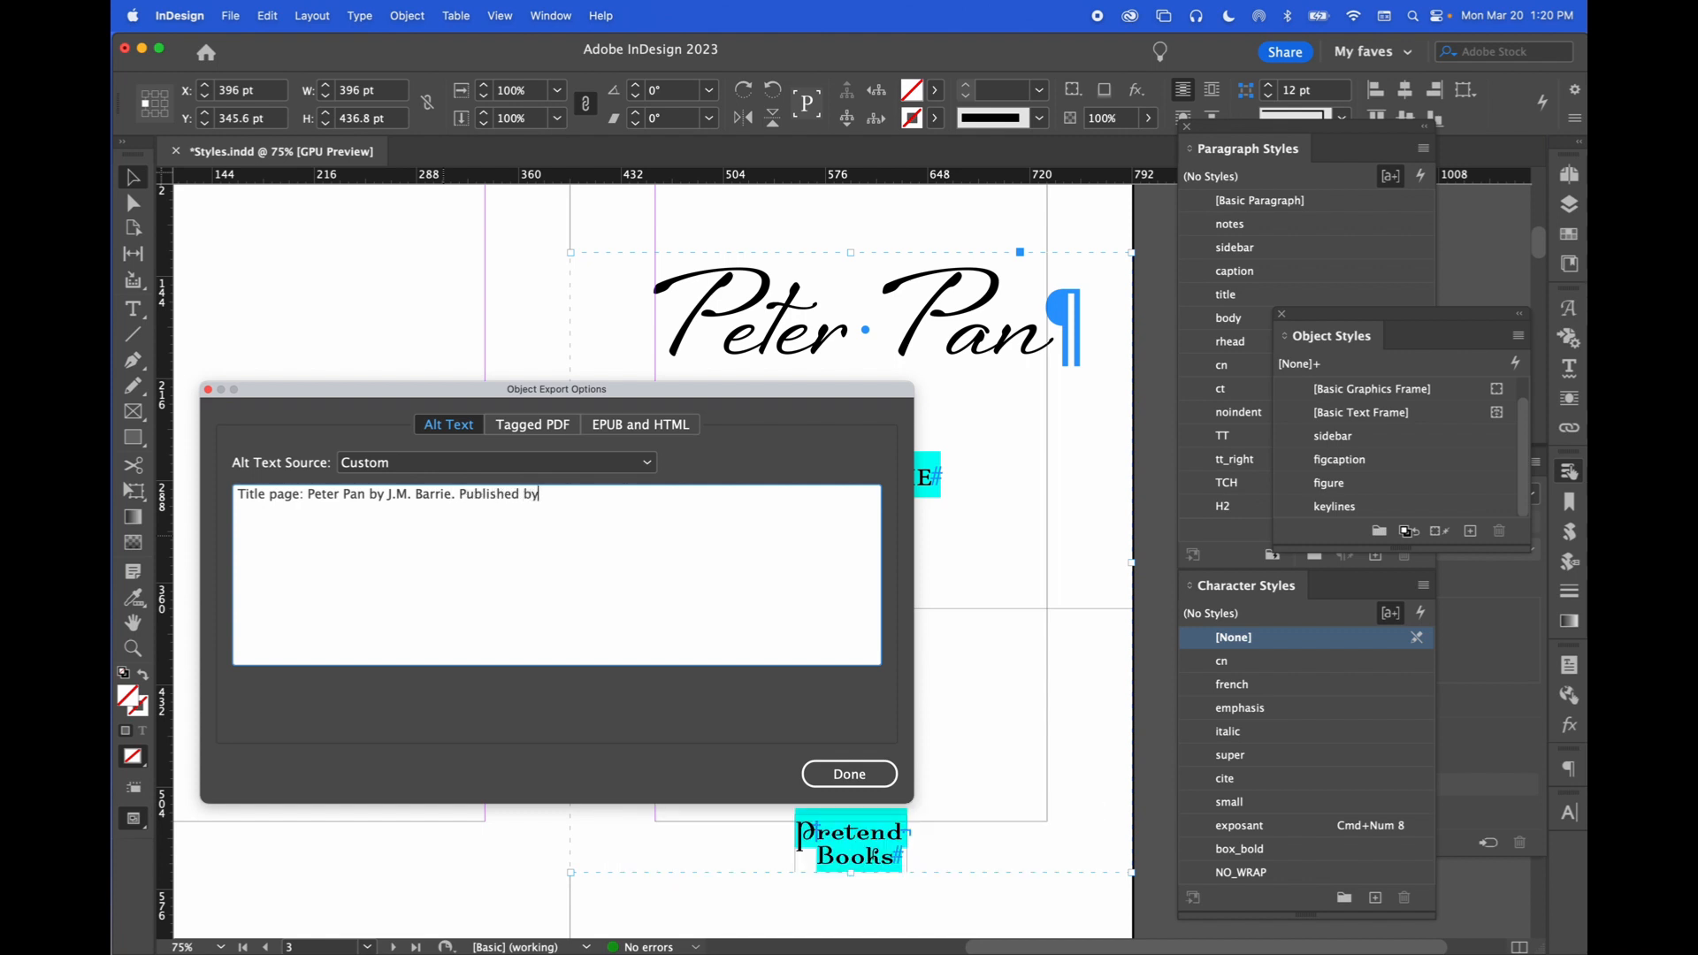
pyautogui.write(' Pretend Books')
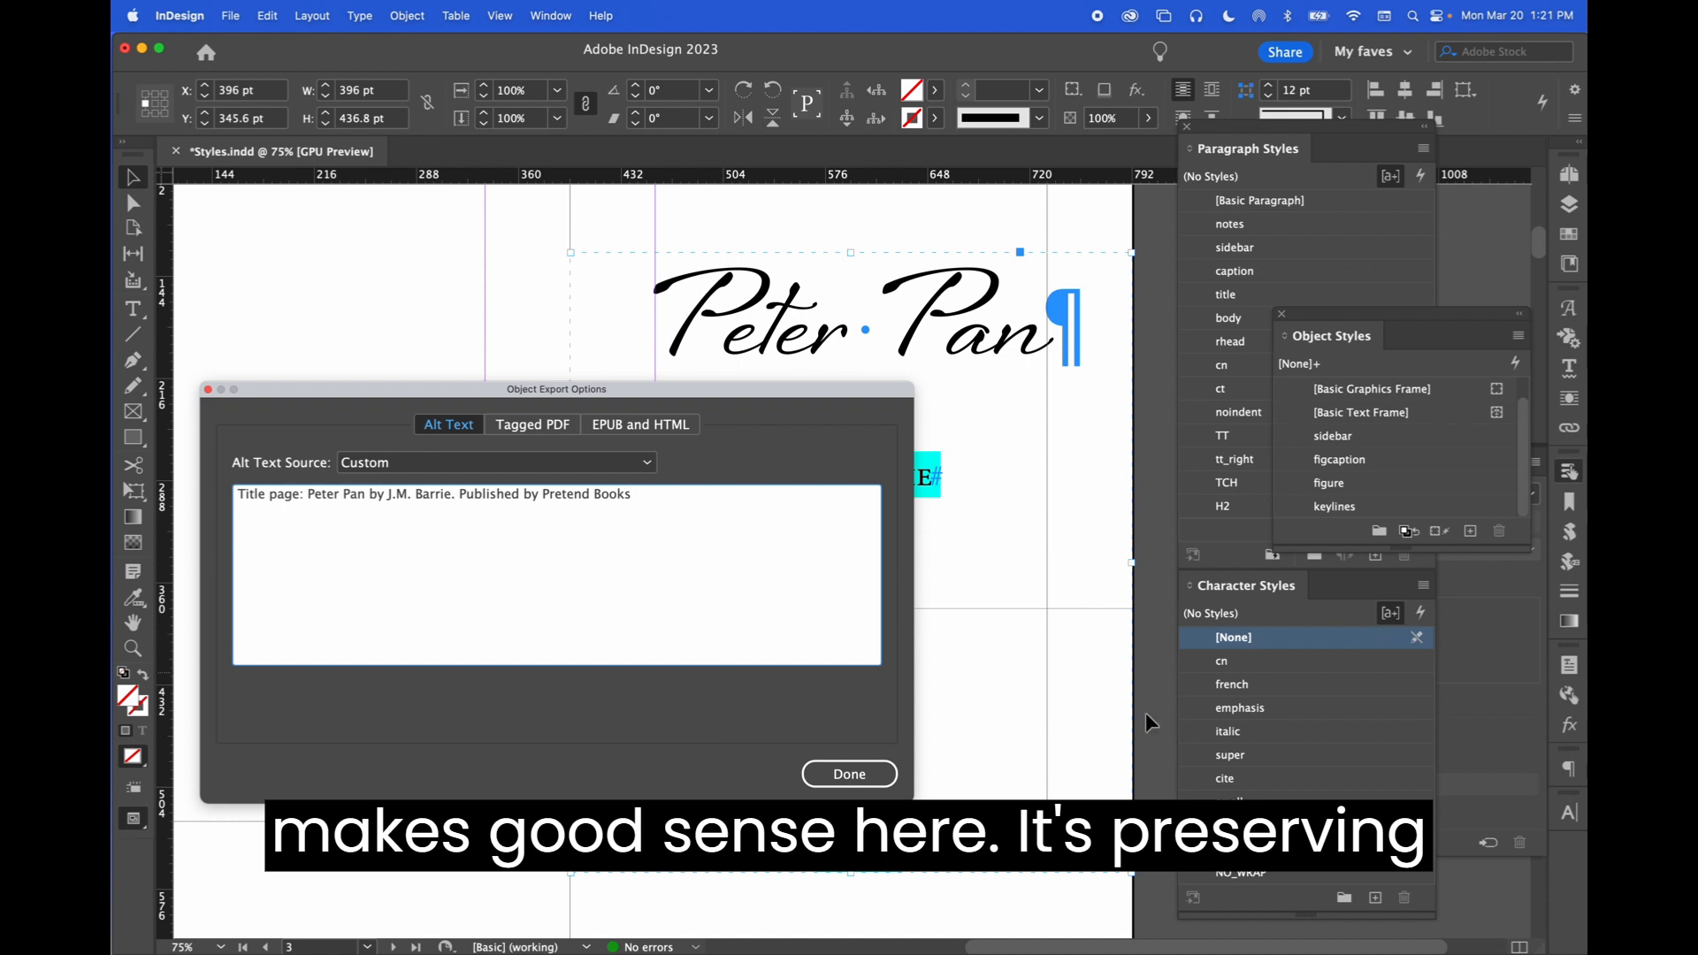
pyautogui.click(866, 779)
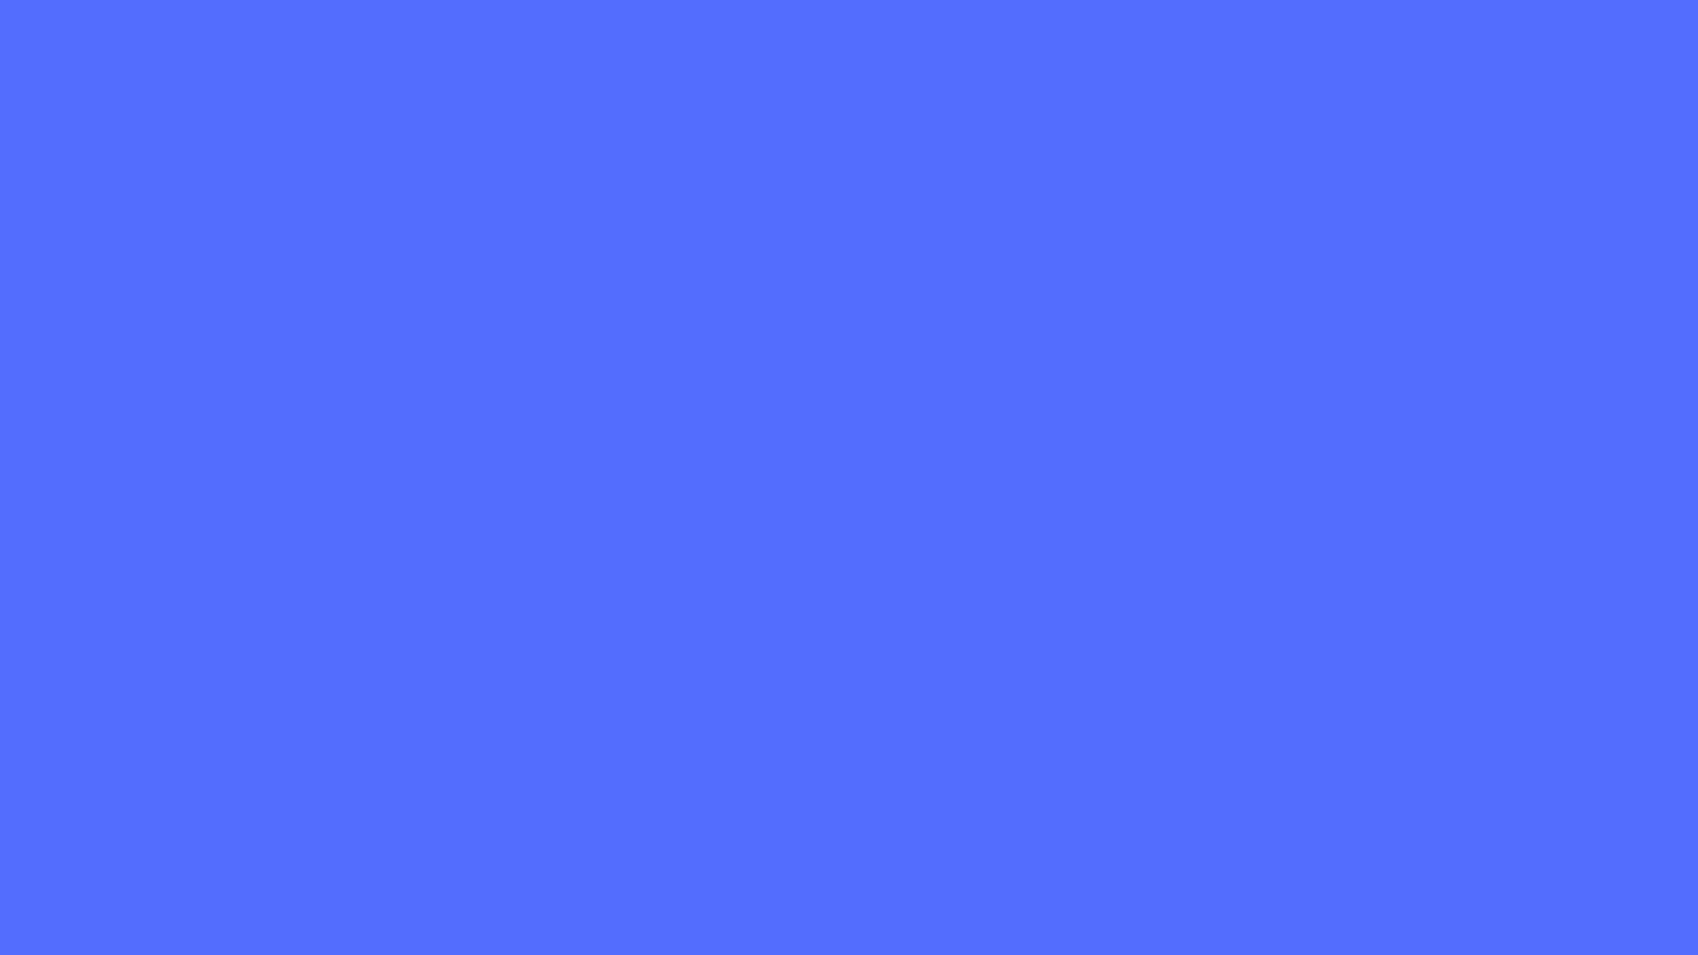